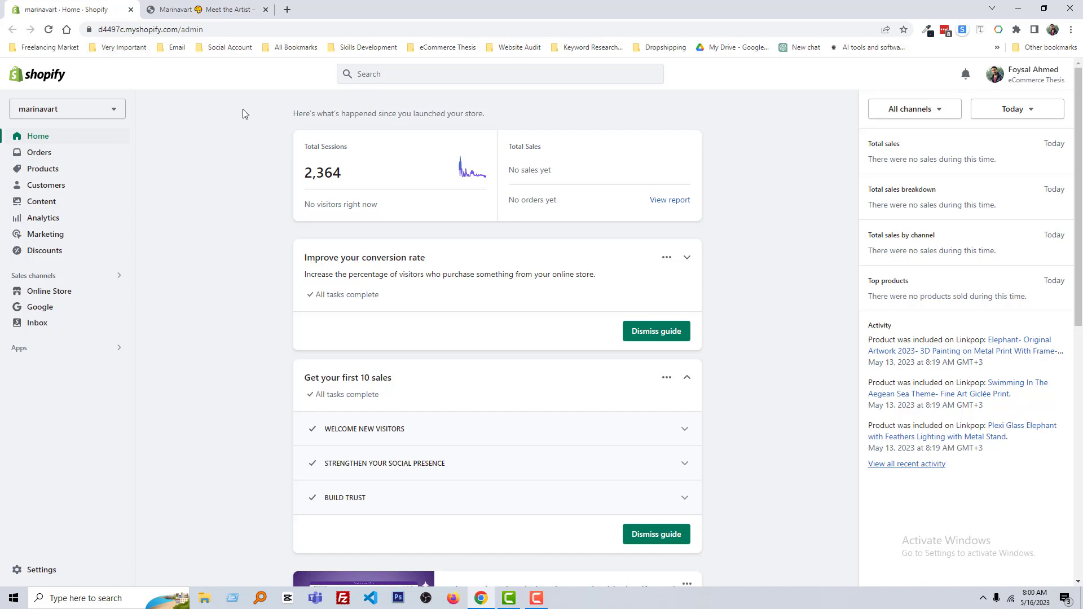
Open PageSpeed Insights, Pingdom Tools and GTmetrix from the Website Audit bookmarks as background tabs
left_click(286, 9)
left_click(516, 46)
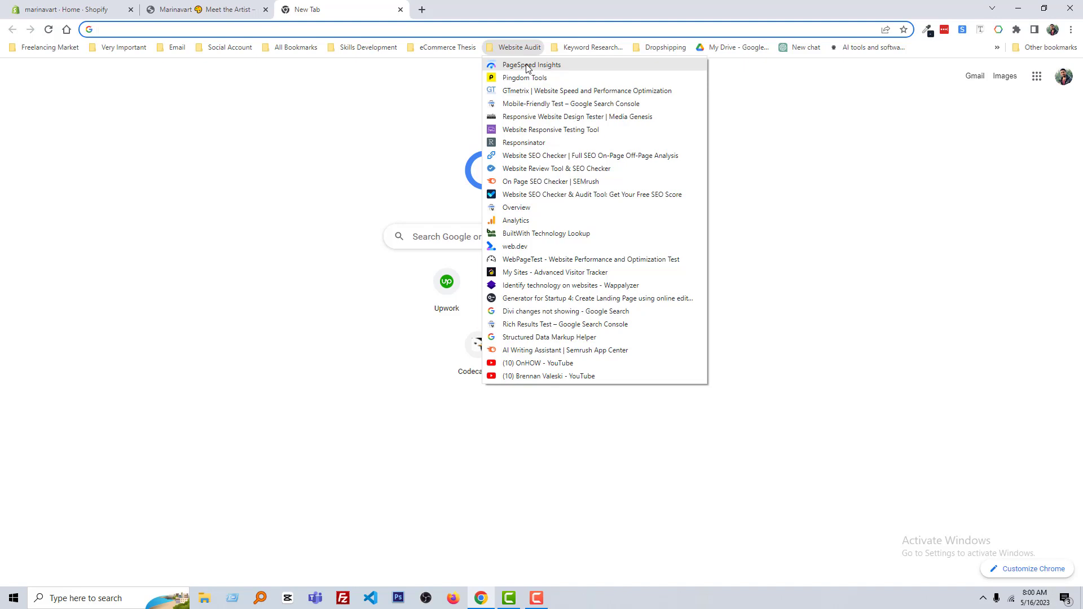
middle_click(527, 67)
middle_click(521, 79)
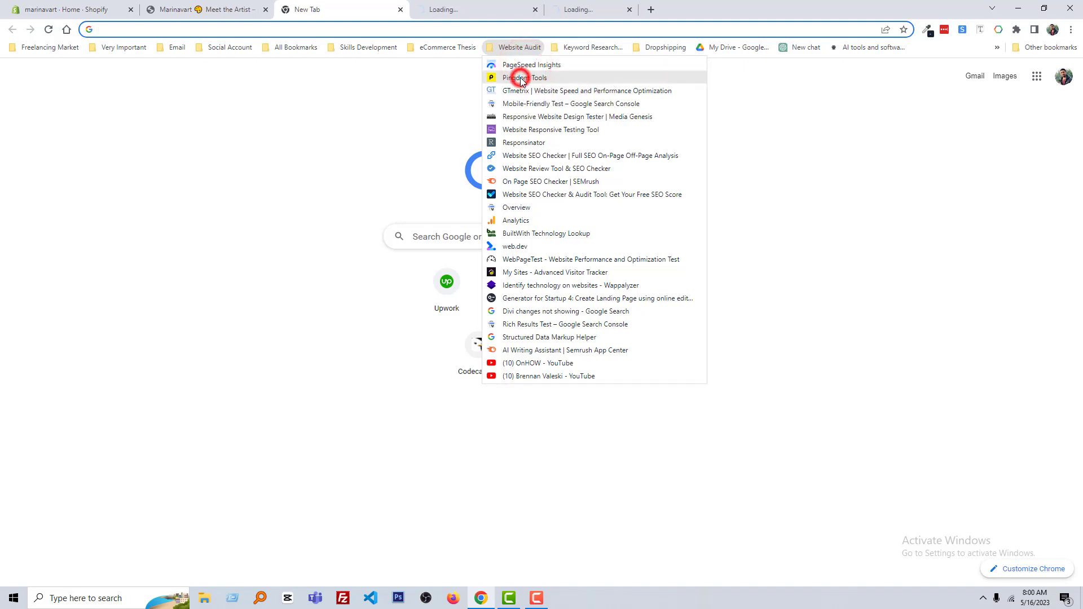
middle_click(528, 93)
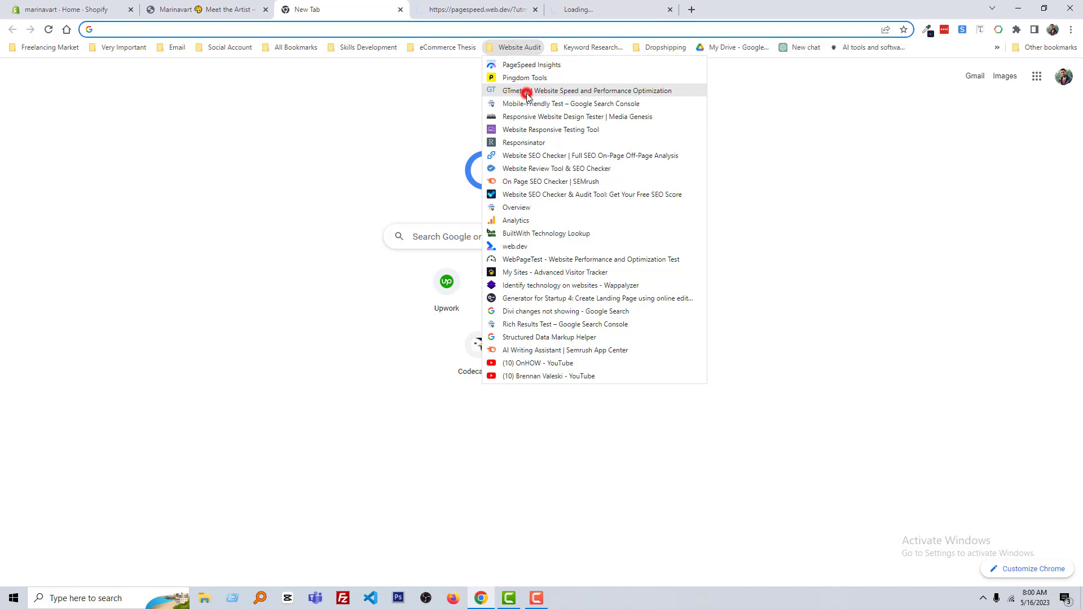
Close the blank new tab, leaving PageSpeed Insights showing
left_click(369, 47)
left_click(197, 10)
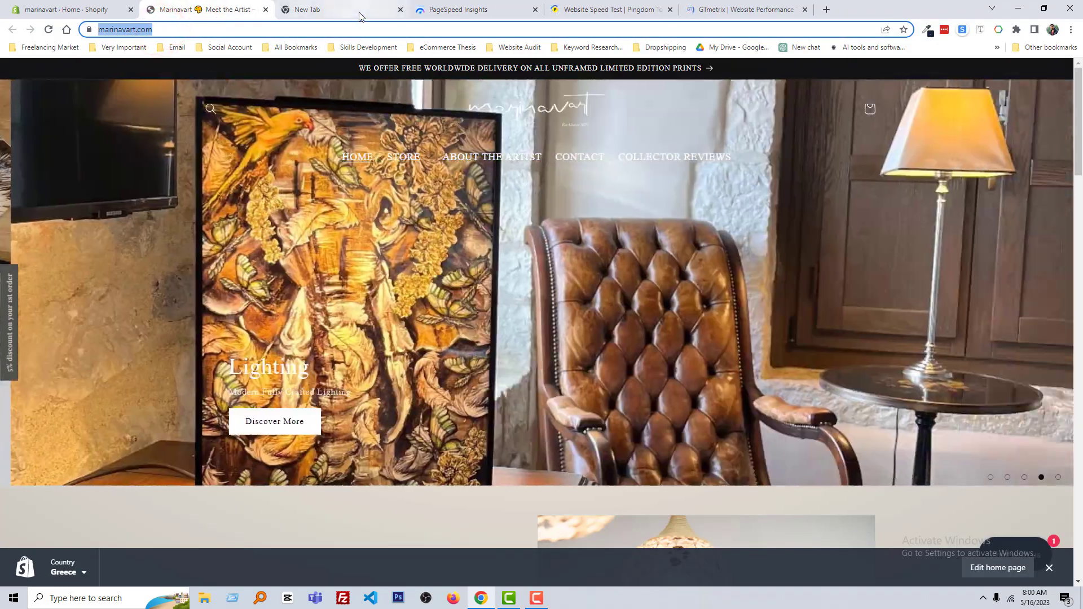
left_click(359, 12)
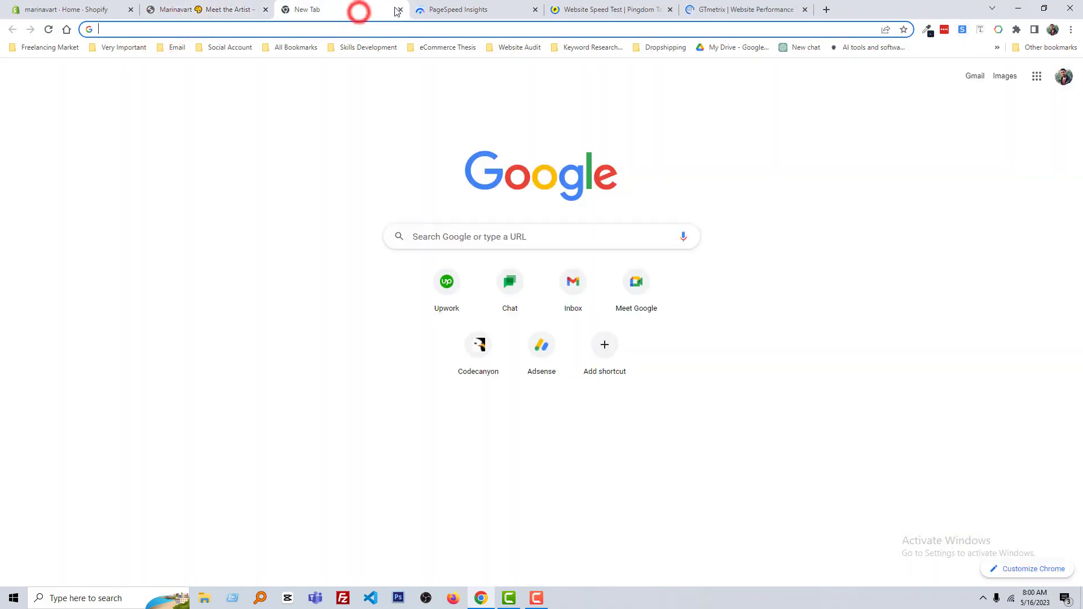
left_click(398, 11)
left_click(361, 118)
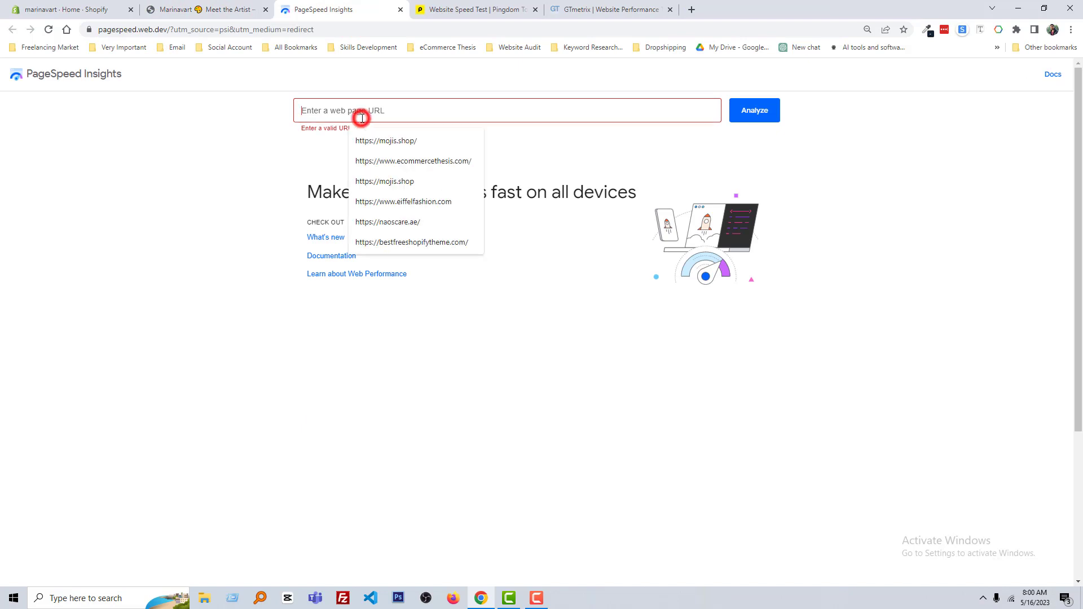
type("https://marinavart.com/")
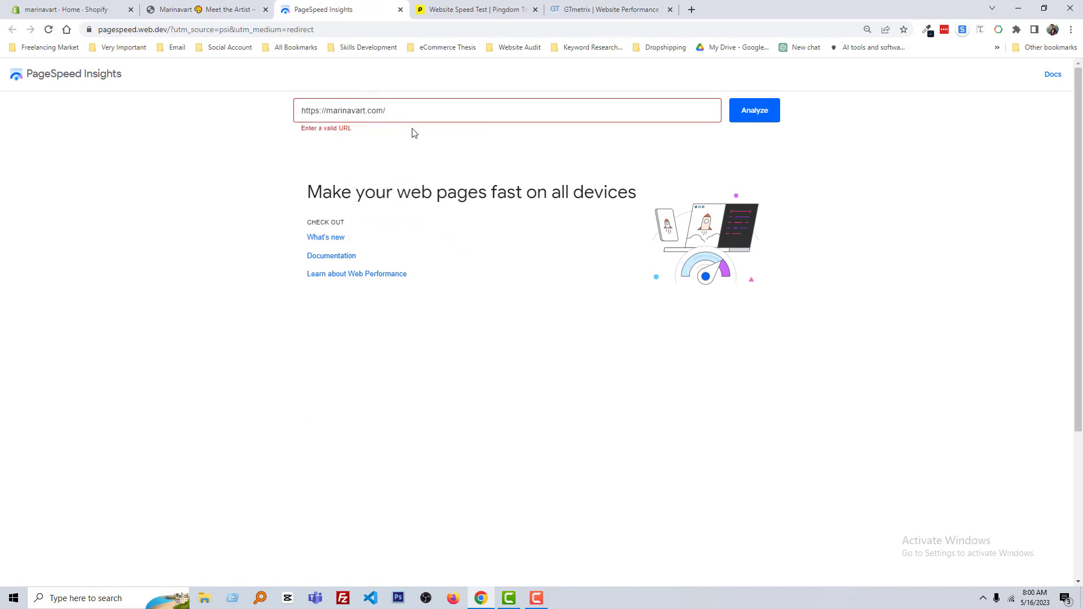
left_click(763, 112)
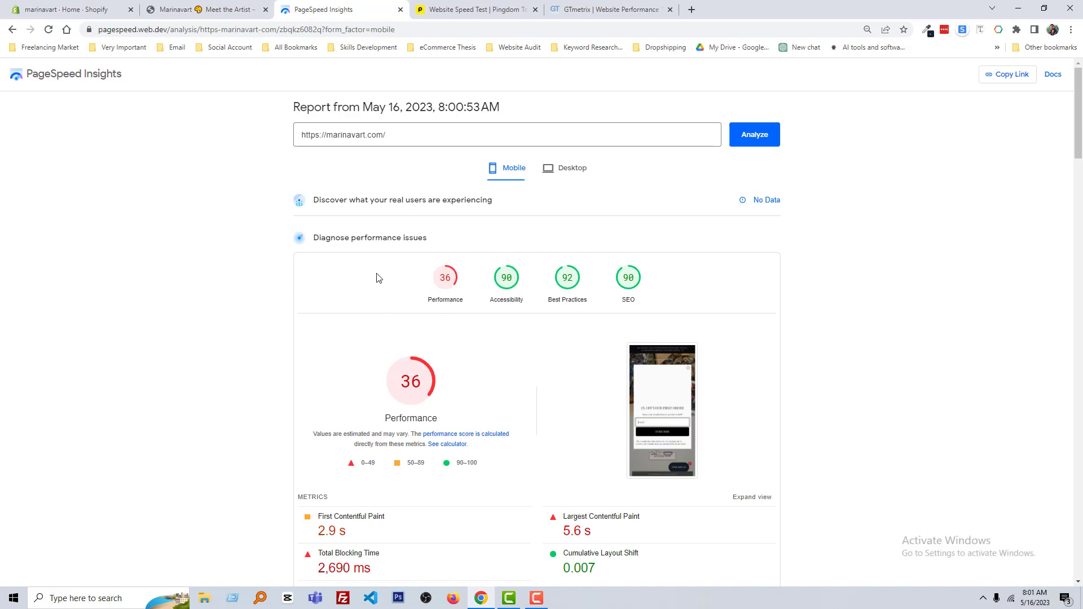
Switch the report to the desktop results (performance 87) and scroll to Opportunities
scroll(377, 282, "down", 3)
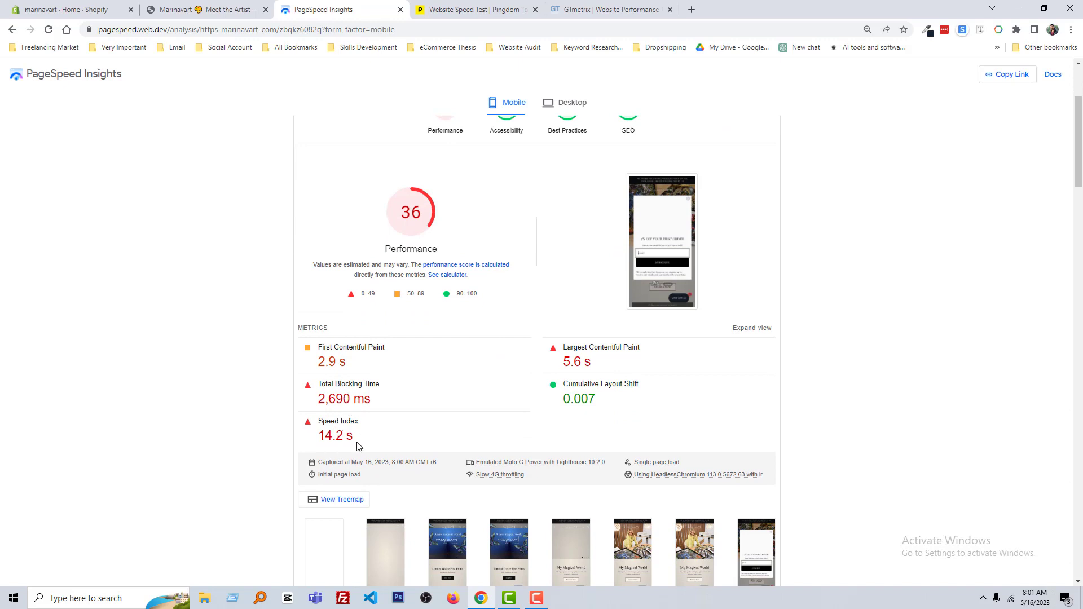
scroll(357, 447, "up", 3)
left_click(559, 168)
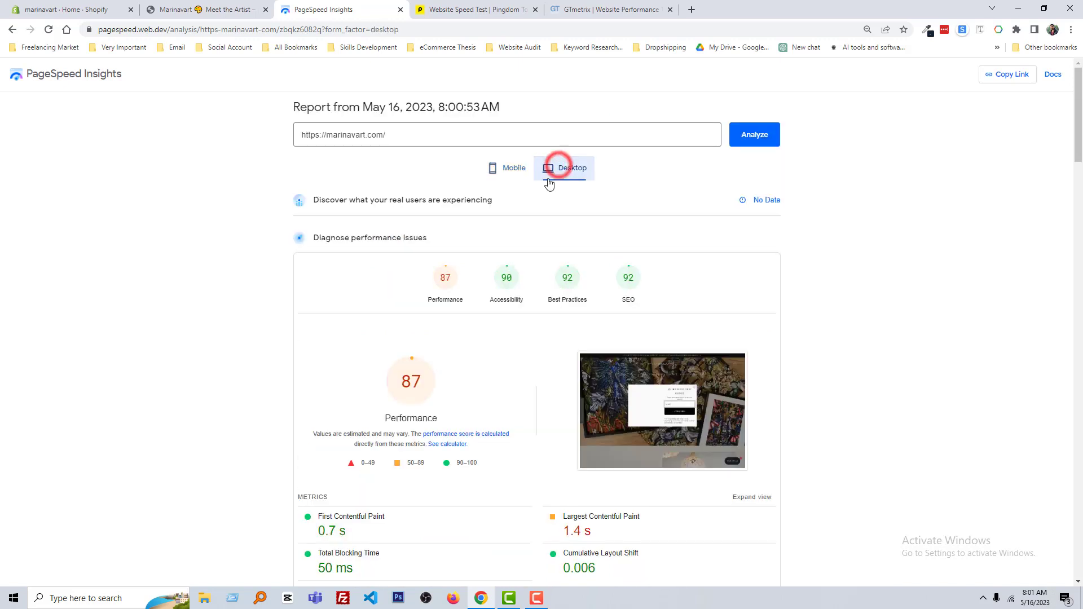
scroll(407, 395, "down", 3)
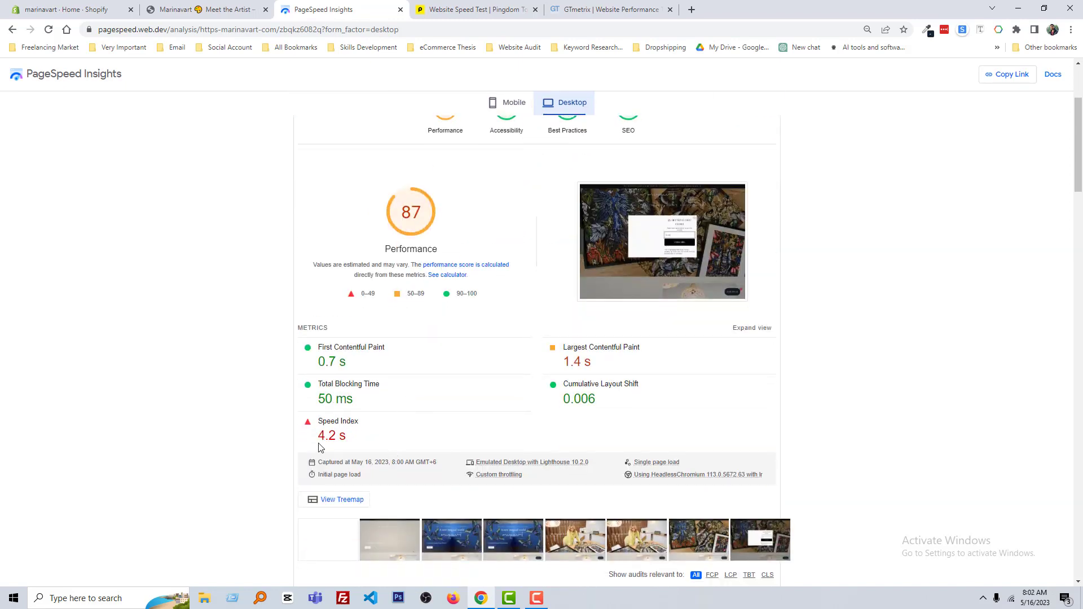
scroll(445, 438, "up", 3)
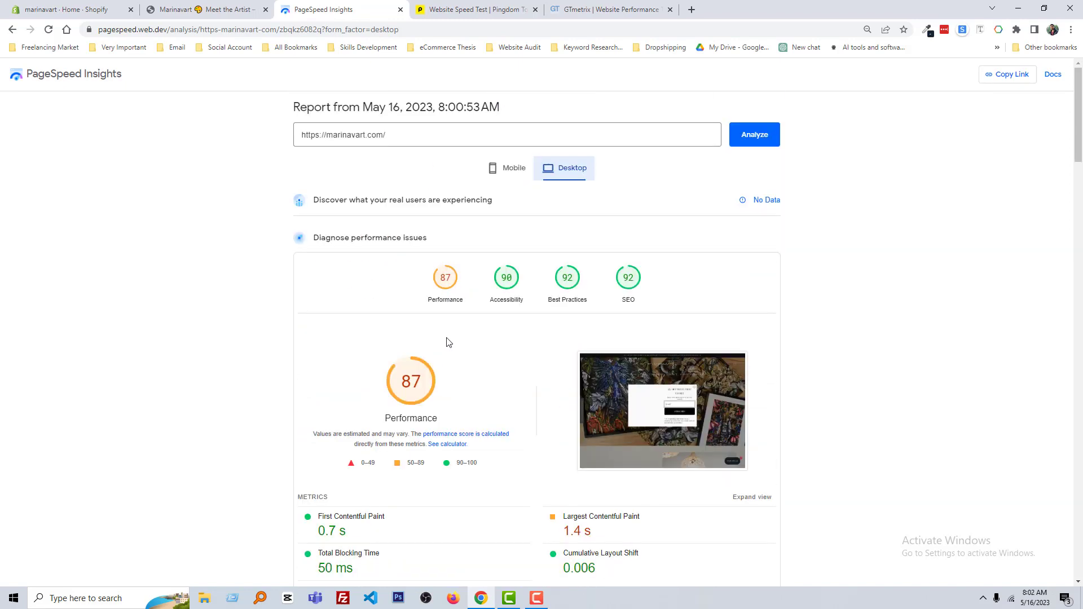
scroll(445, 344, "down", 6)
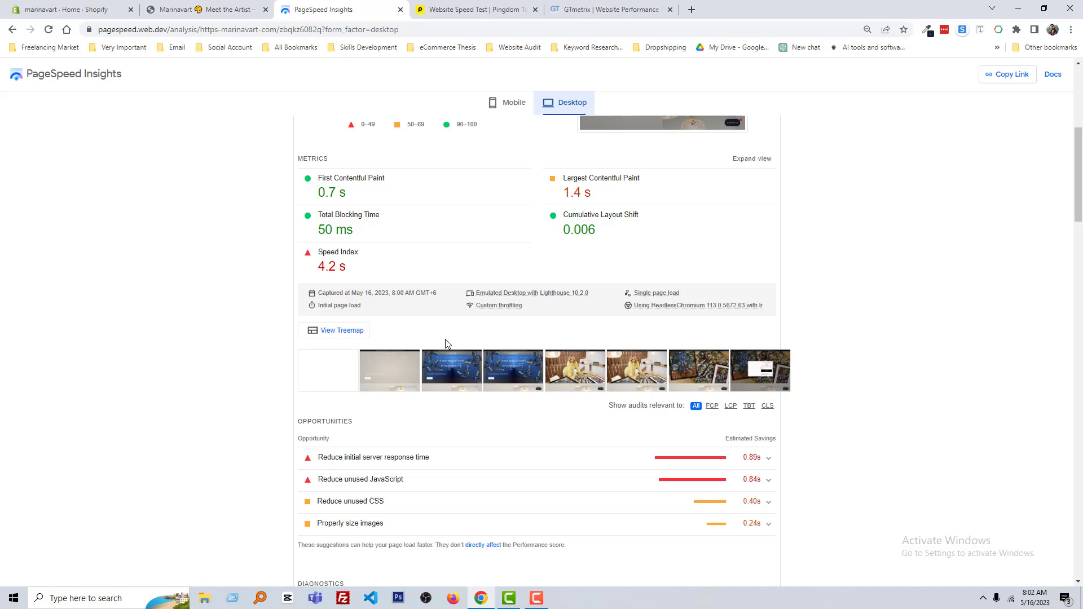
scroll(447, 344, "down", 1)
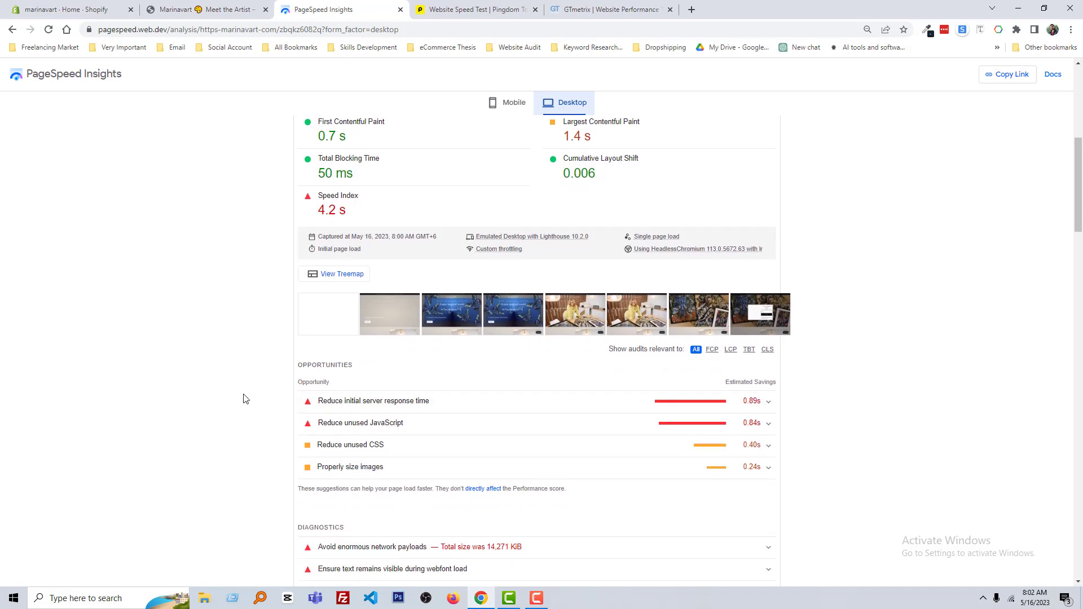
scroll(243, 399, "down", 2)
Expand the server response time, unused JavaScript, unused CSS and properly size images audits
left_click(464, 286)
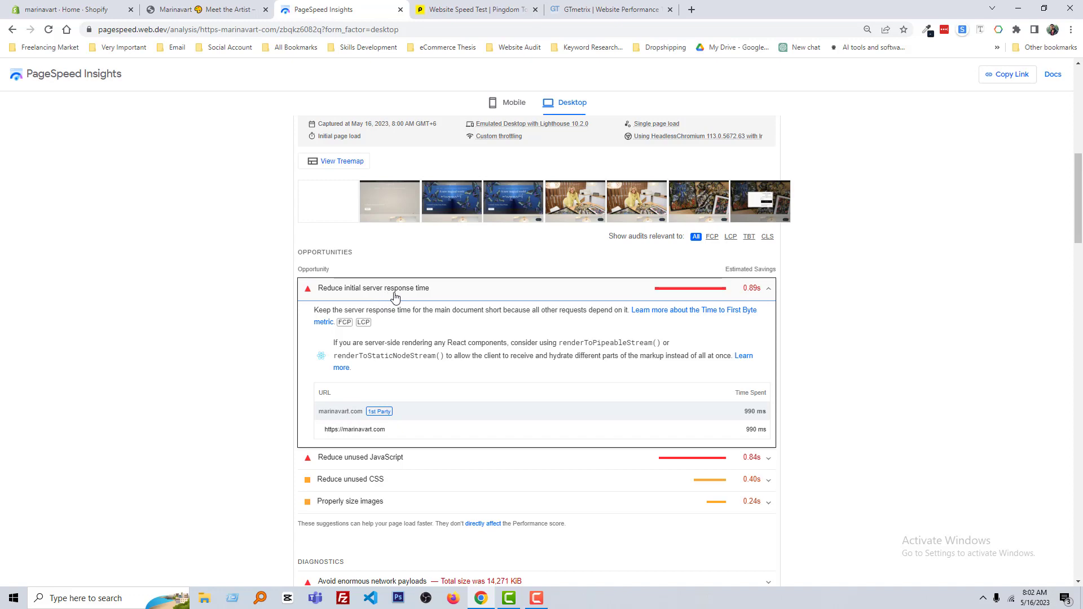
scroll(402, 416, "down", 1)
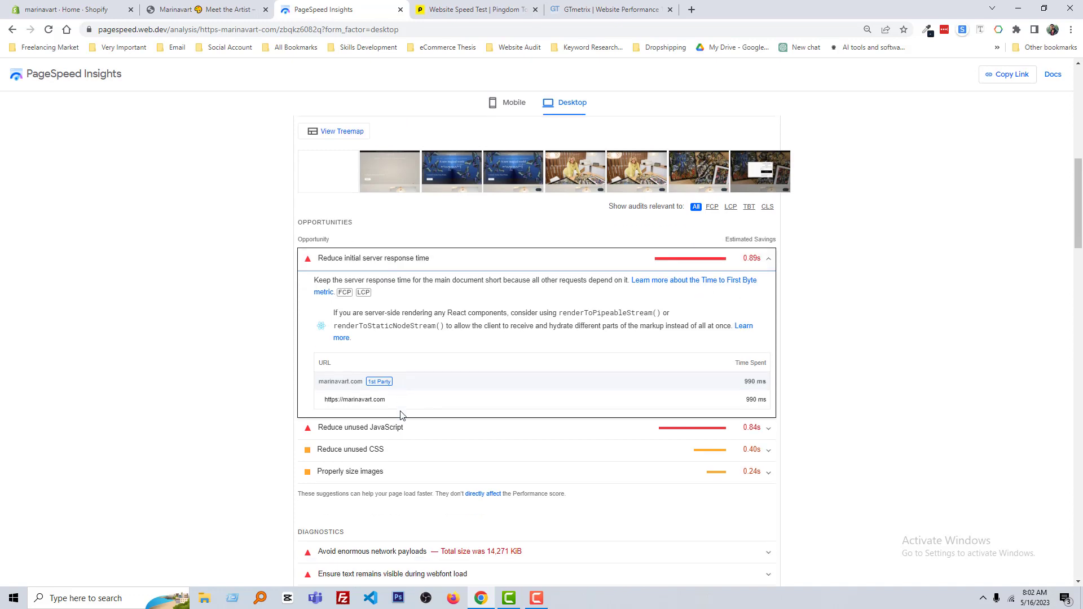
scroll(401, 416, "down", 1)
left_click(423, 343)
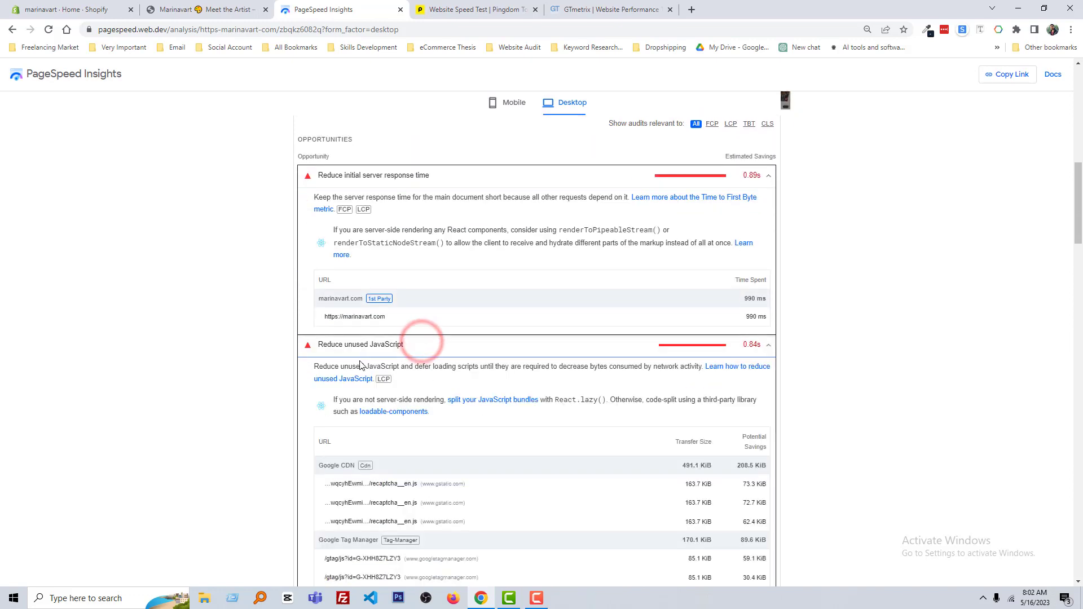
scroll(653, 375, "down", 6)
left_click(390, 341)
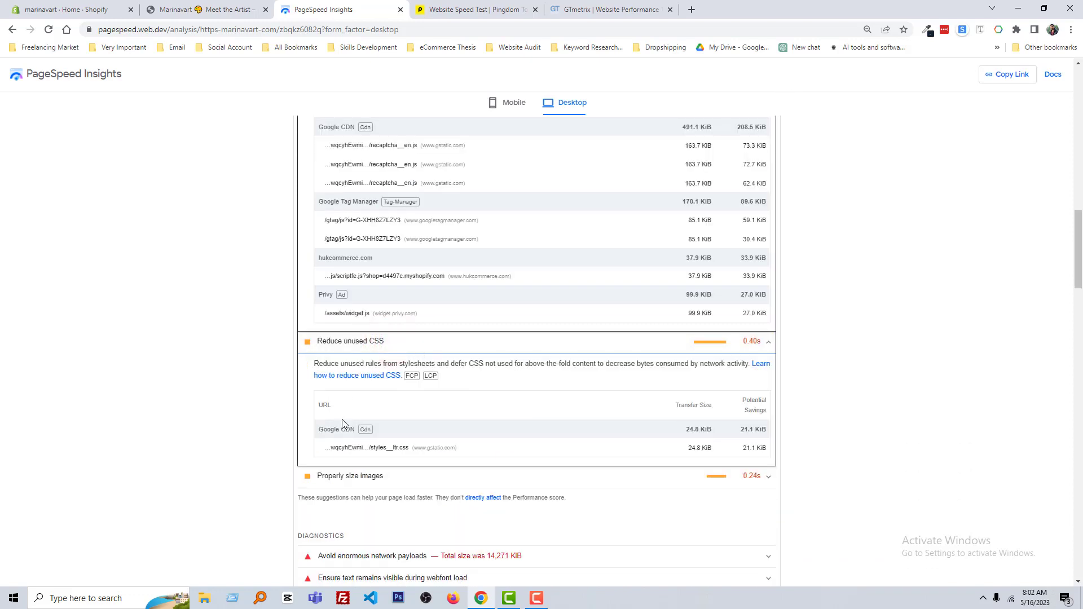
scroll(421, 425, "down", 2)
left_click(410, 363)
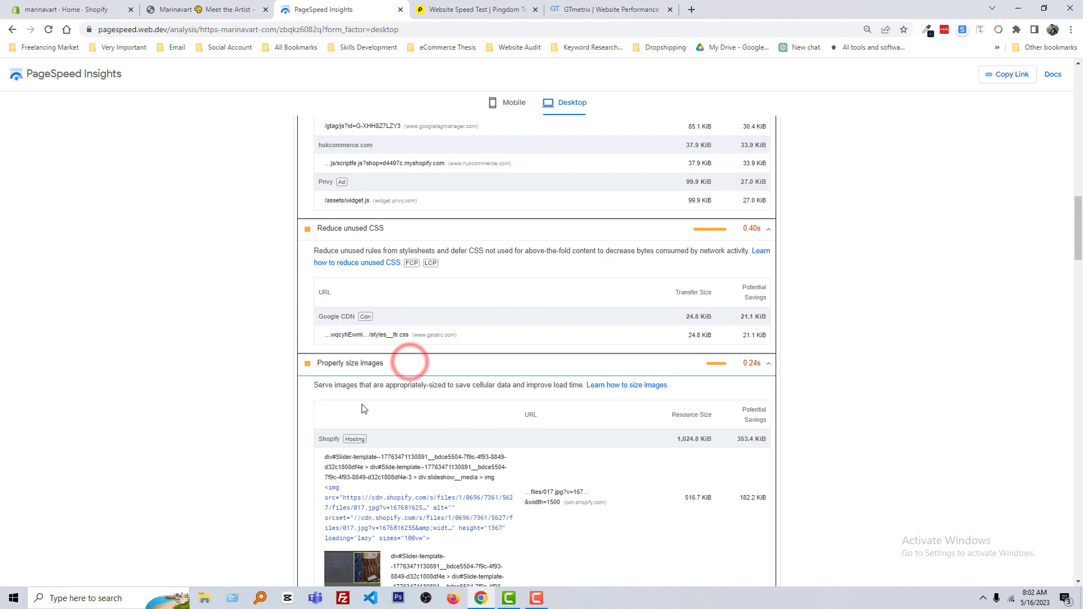
scroll(364, 408, "down", 15)
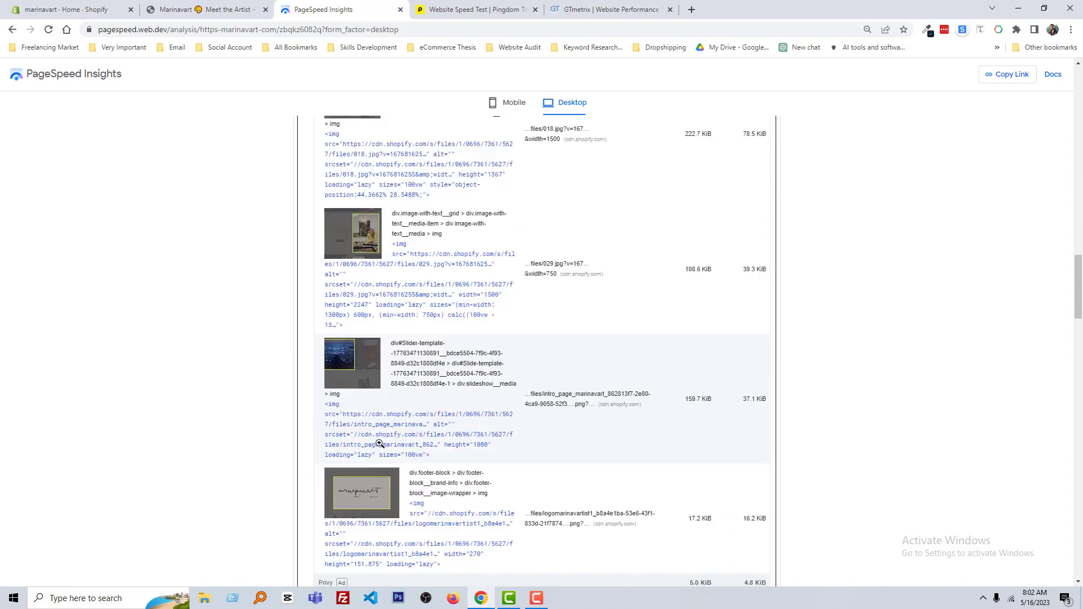
scroll(379, 444, "down", 5)
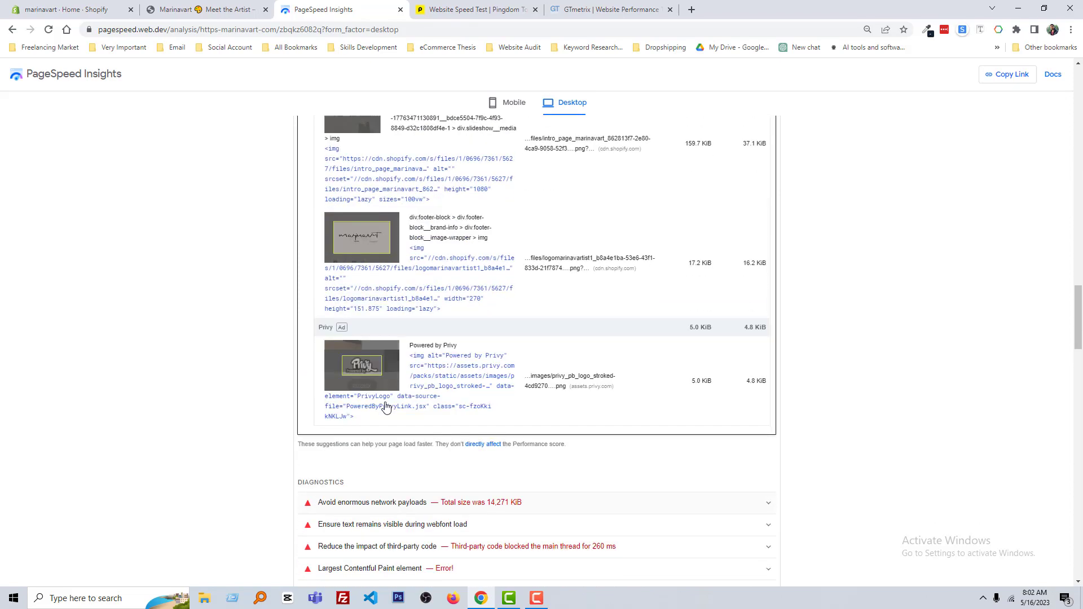
scroll(386, 408, "up", 20)
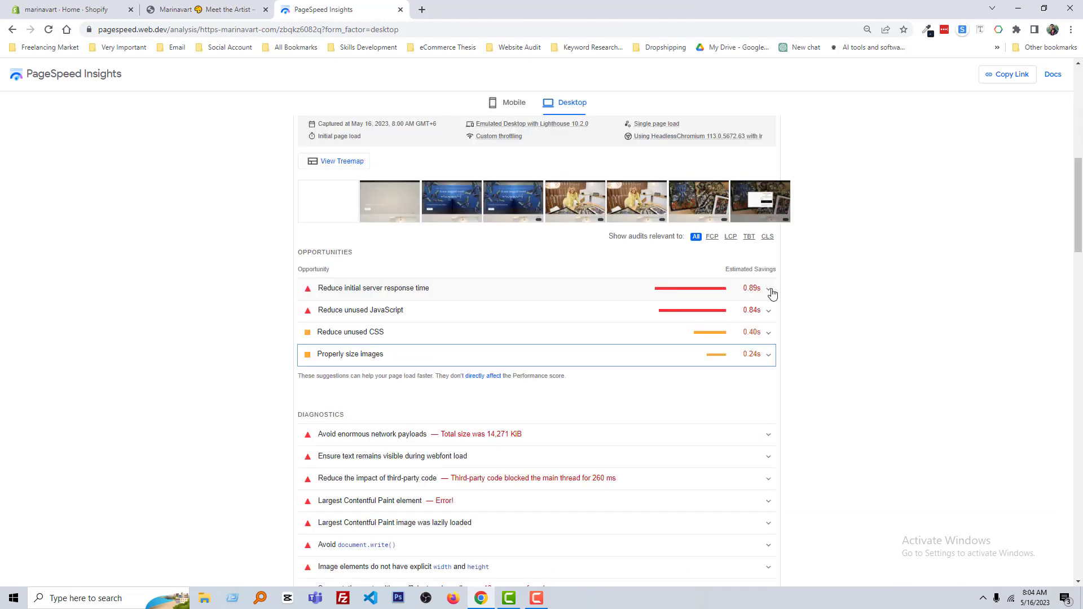
Reopen and then collapse the 'Reduce initial server response time' audit
left_click(767, 288)
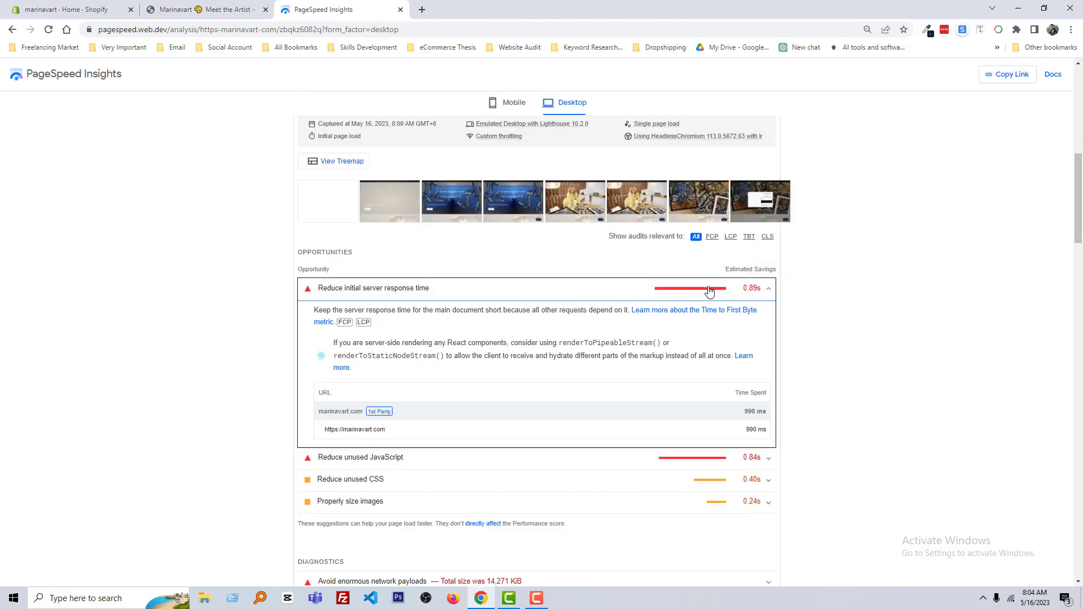
left_click(769, 289)
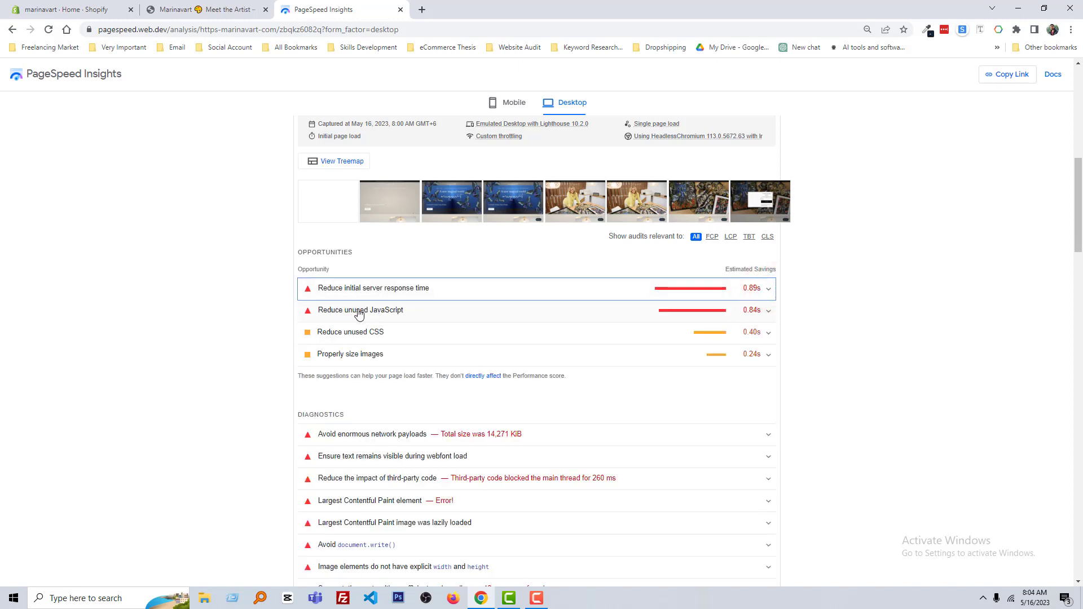
scroll(466, 344, "up", 1)
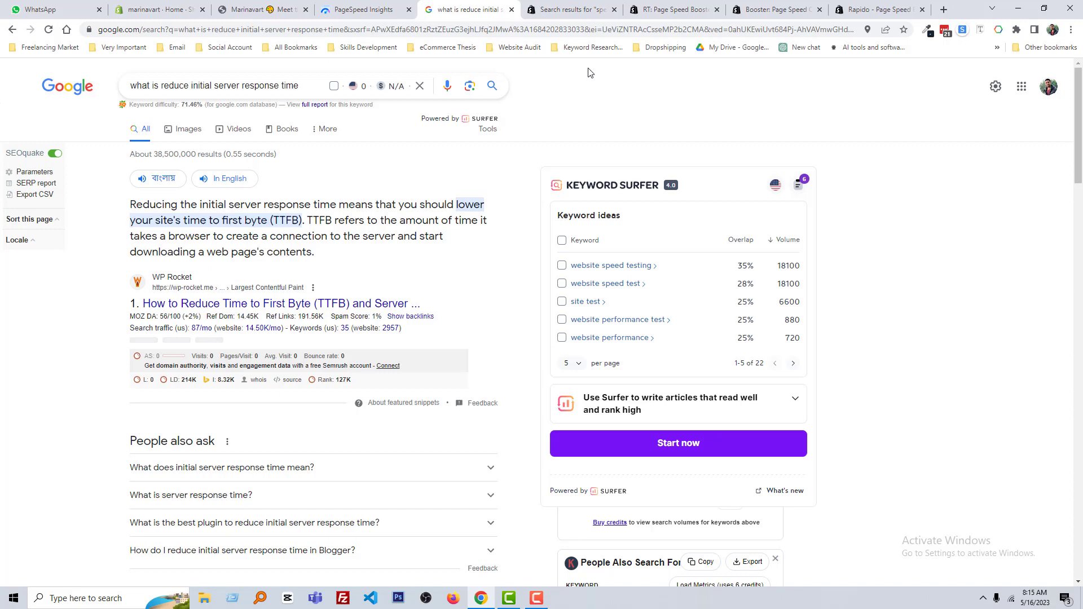
Switch to the Shopify App Store results for 'speed booster' (498 apps)
left_click(581, 10)
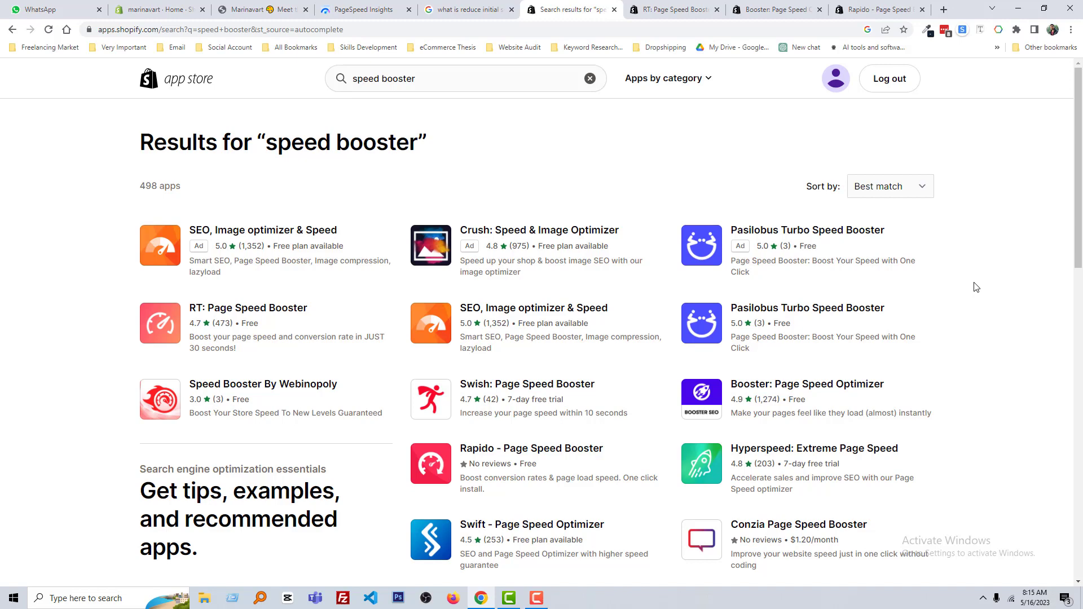
Compare the RT: Page Speed Booster, Rapido and Booster app listings side by side
left_click(659, 11)
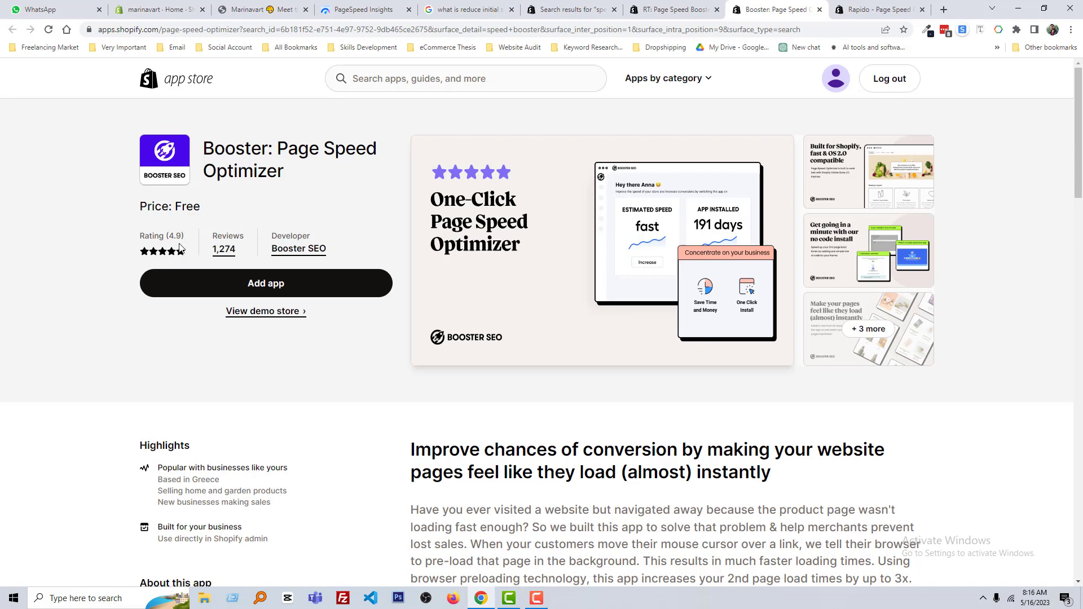
left_click(899, 4)
scroll(418, 257, "up", 15)
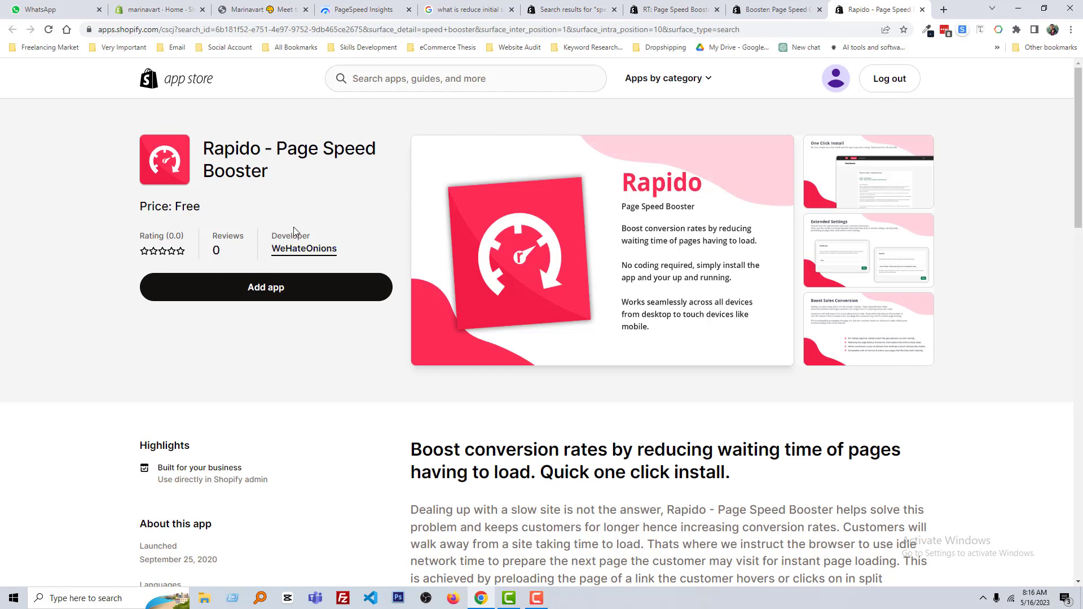
left_click(671, 8)
left_click(759, 8)
left_click(697, 11)
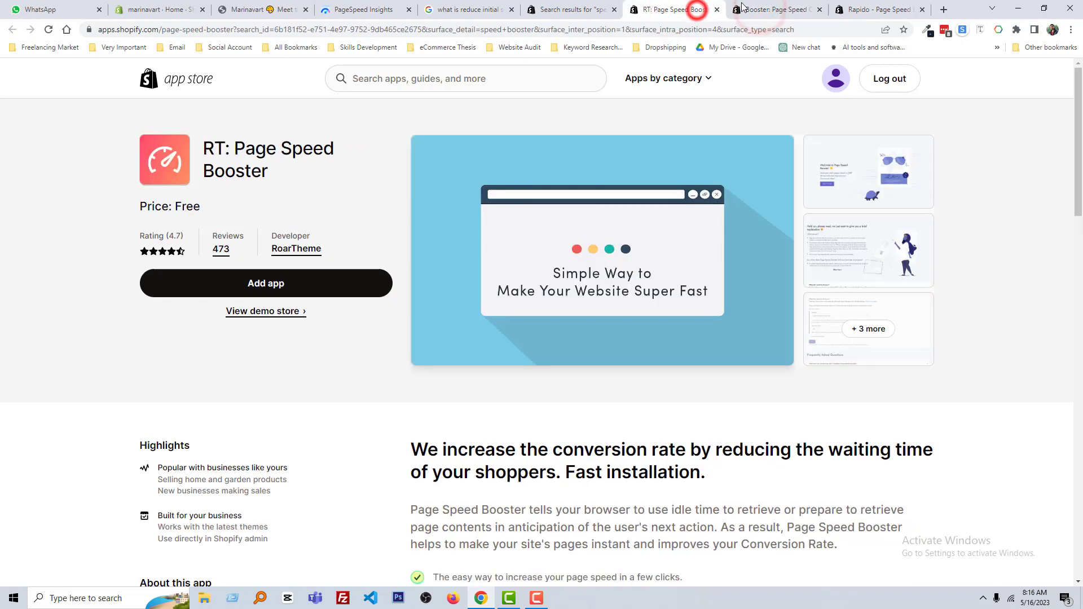
left_click(755, 10)
left_click(683, 10)
left_click(750, 8)
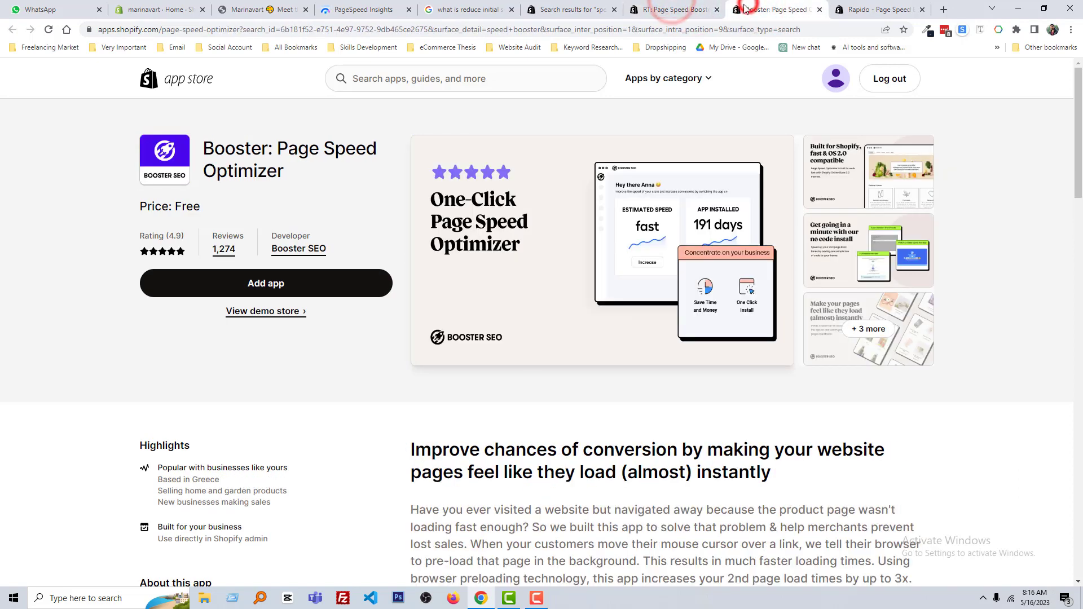
left_click(869, 9)
Close the Rapido listing and settle on Booster: Page Speed Optimizer
left_click(922, 9)
left_click(764, 9)
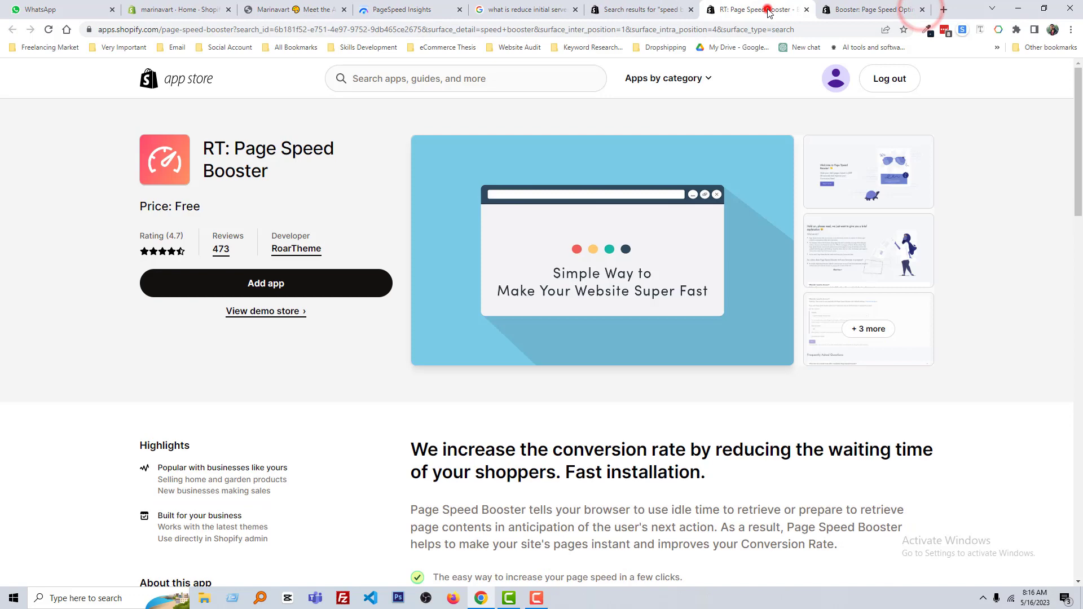
left_click(897, 9)
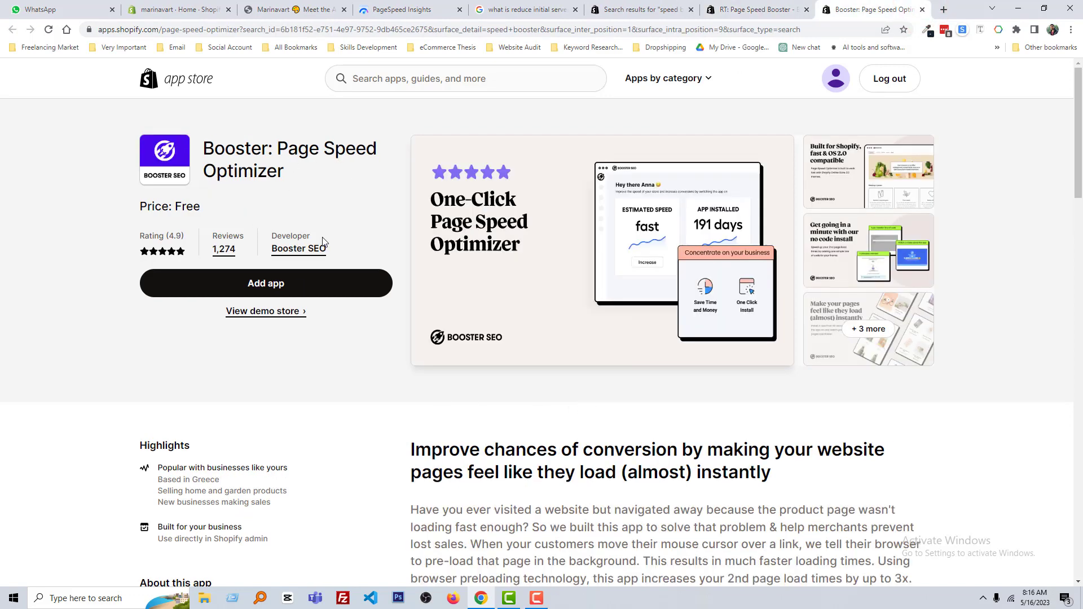
Add Booster: Page Speed Optimizer and approve its installation on the marinavart store
left_click(303, 285)
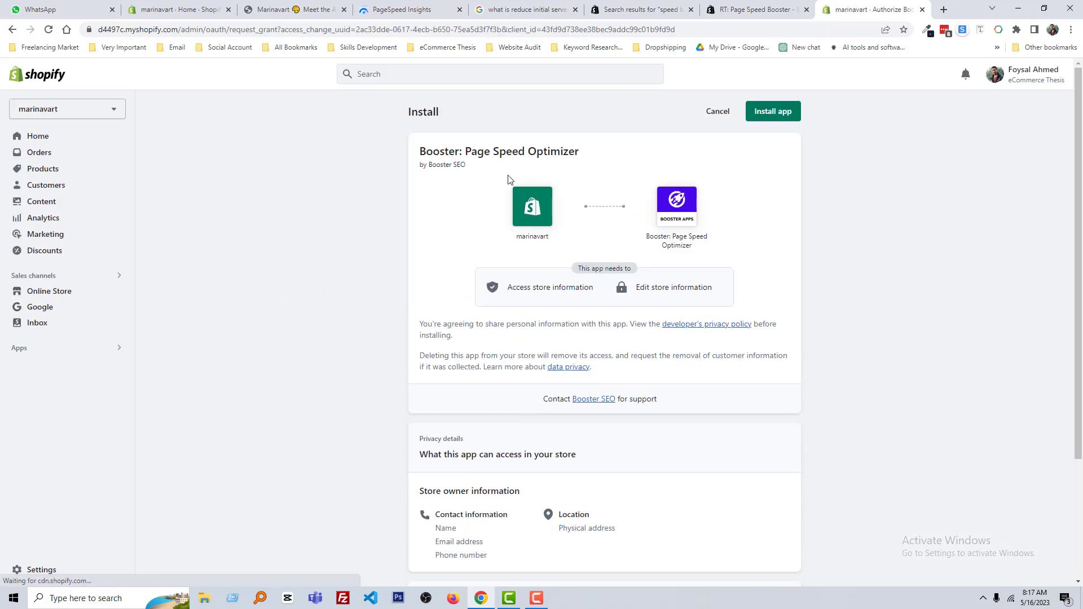
left_click(794, 111)
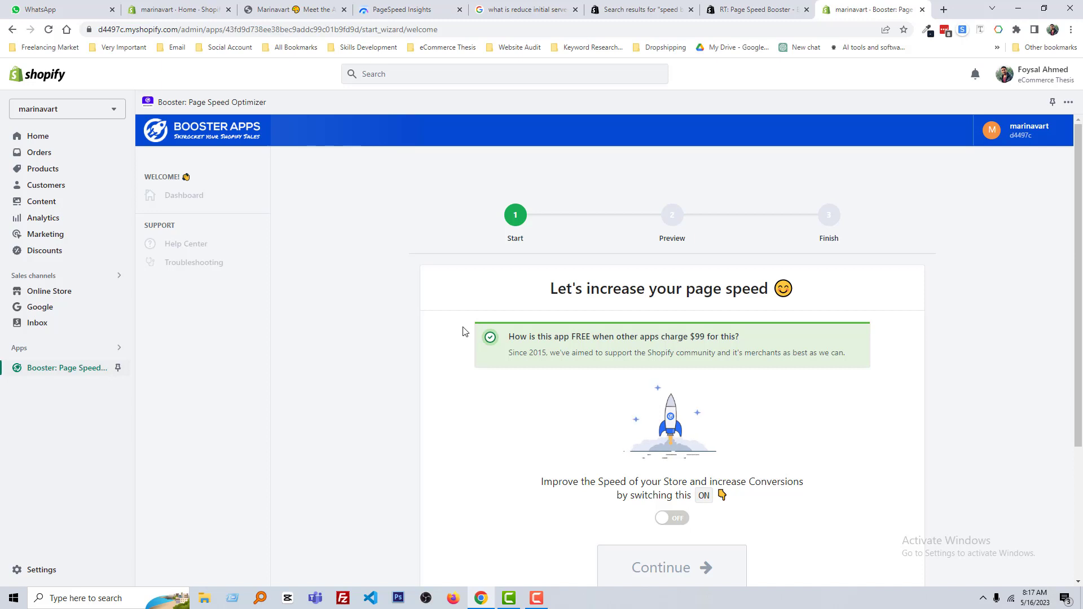
Switch Booster's optimization ON, preview the store, answer 'Yes - Looks good!' and open Dashboard
scroll(571, 313, "down", 3)
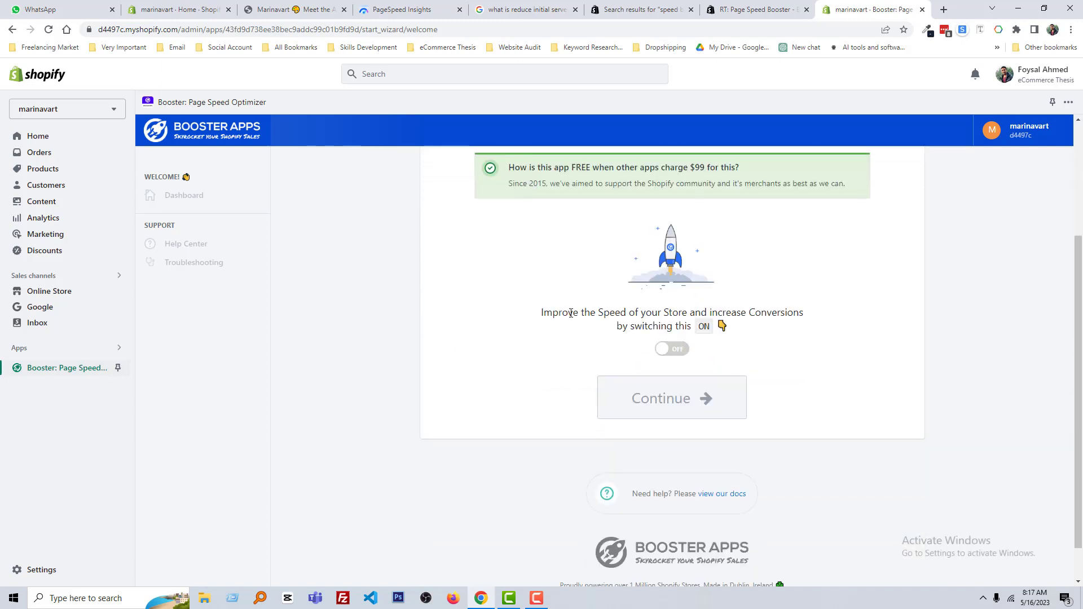
left_click(675, 351)
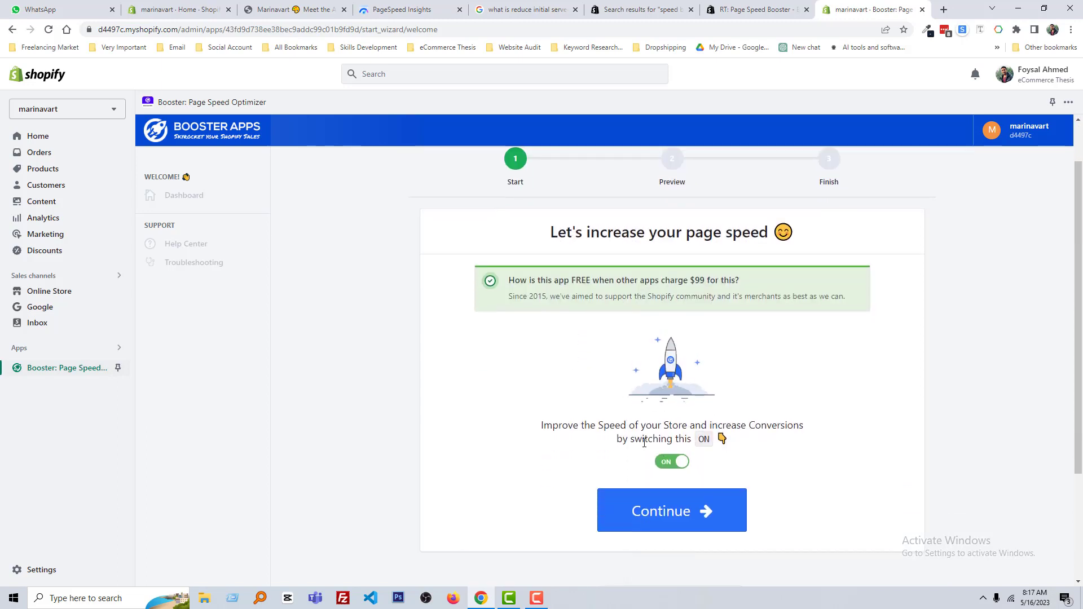
left_click(666, 510)
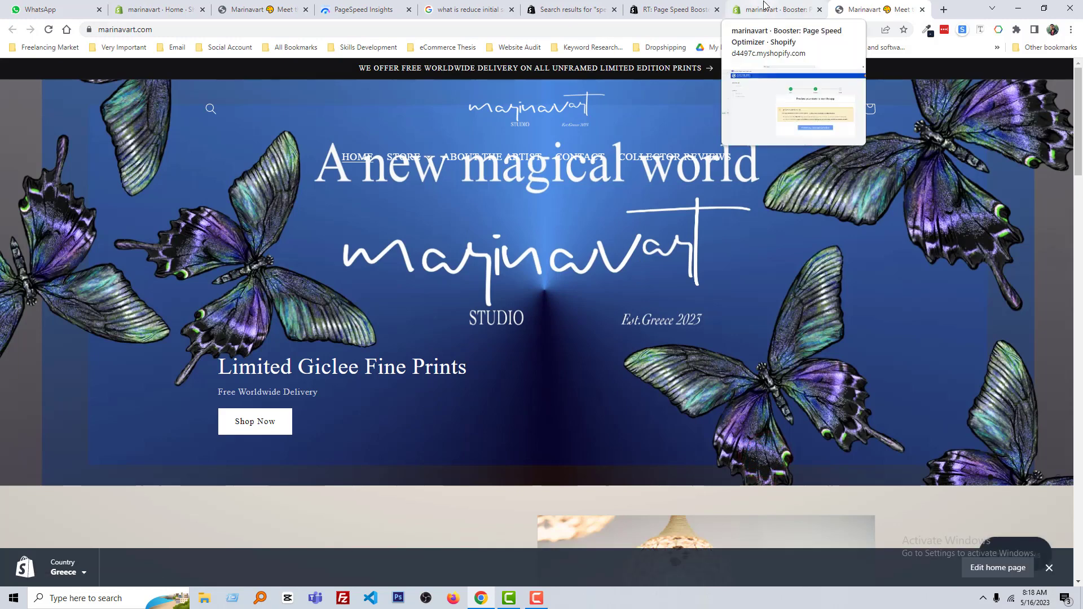
left_click(765, 8)
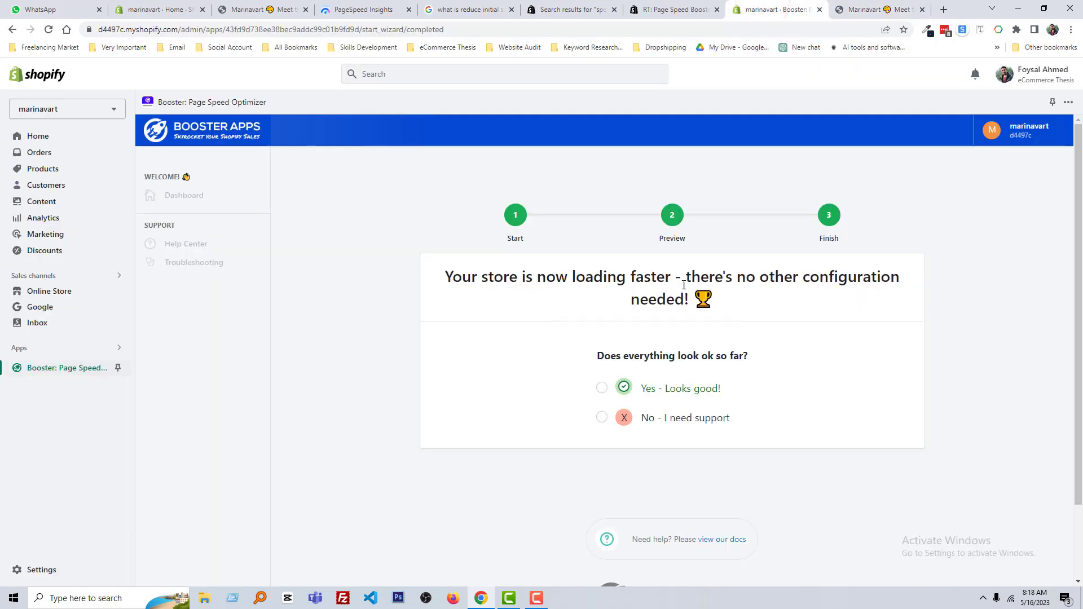
left_click(602, 388)
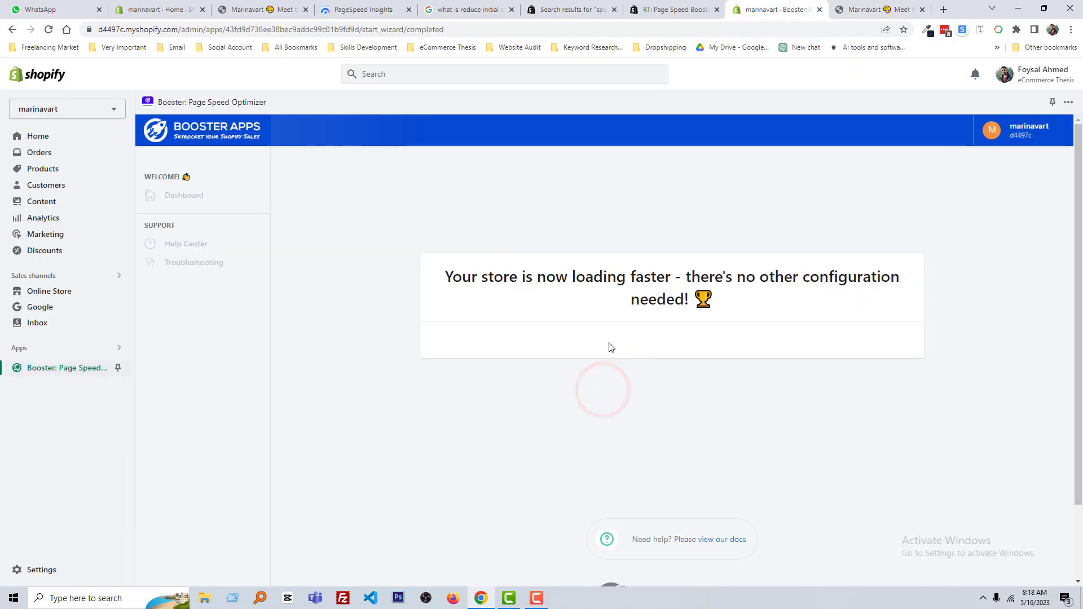
left_click(181, 195)
Open PageSpeed Insights in a new private window from the Website Audit bookmarks
left_click(308, 9)
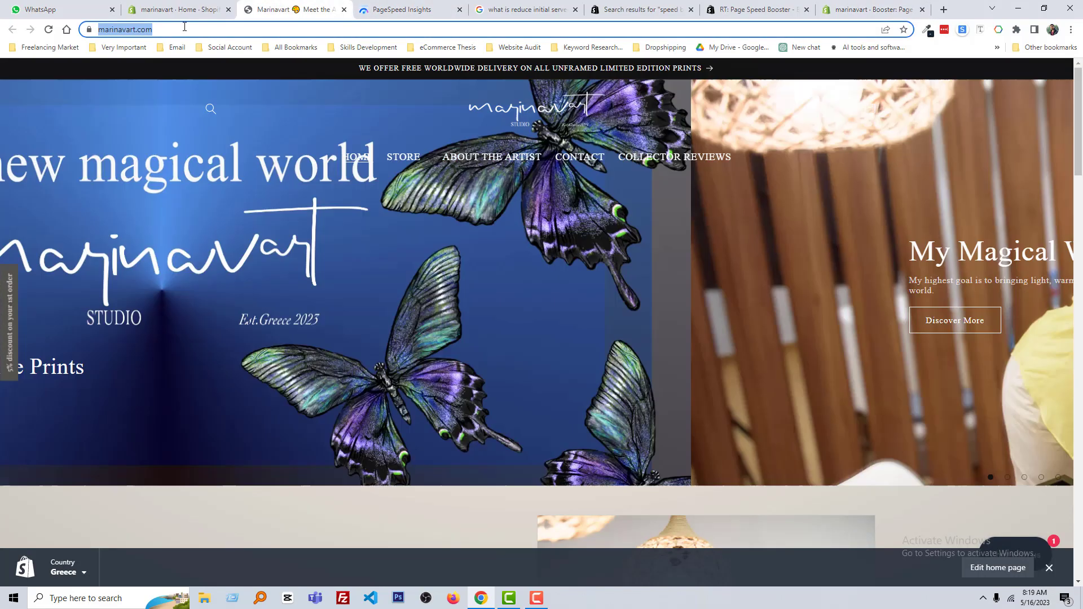
left_click(416, 9)
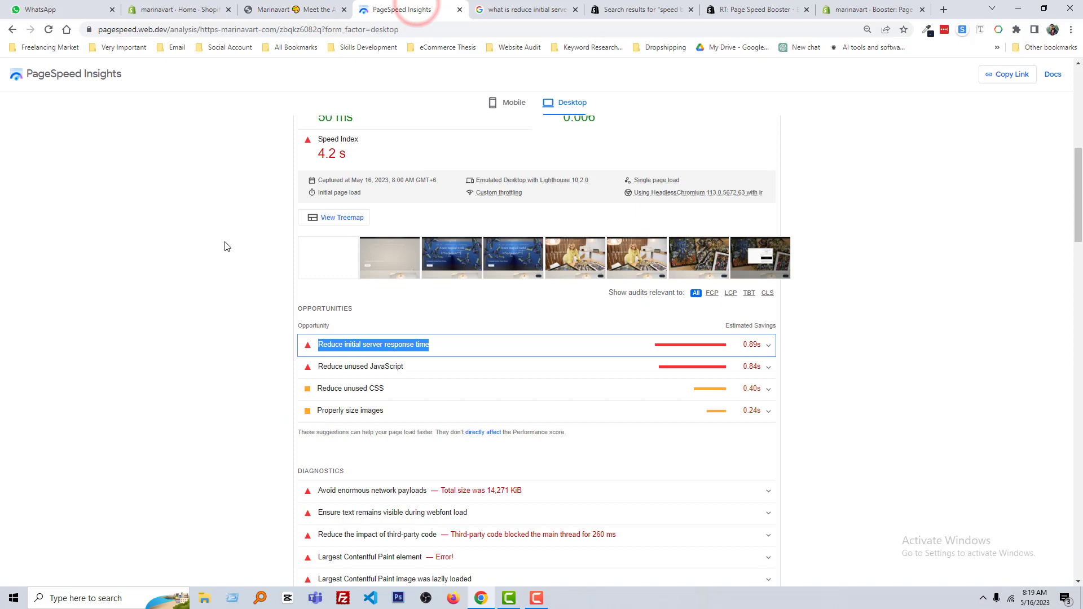
scroll(269, 256, "up", 5)
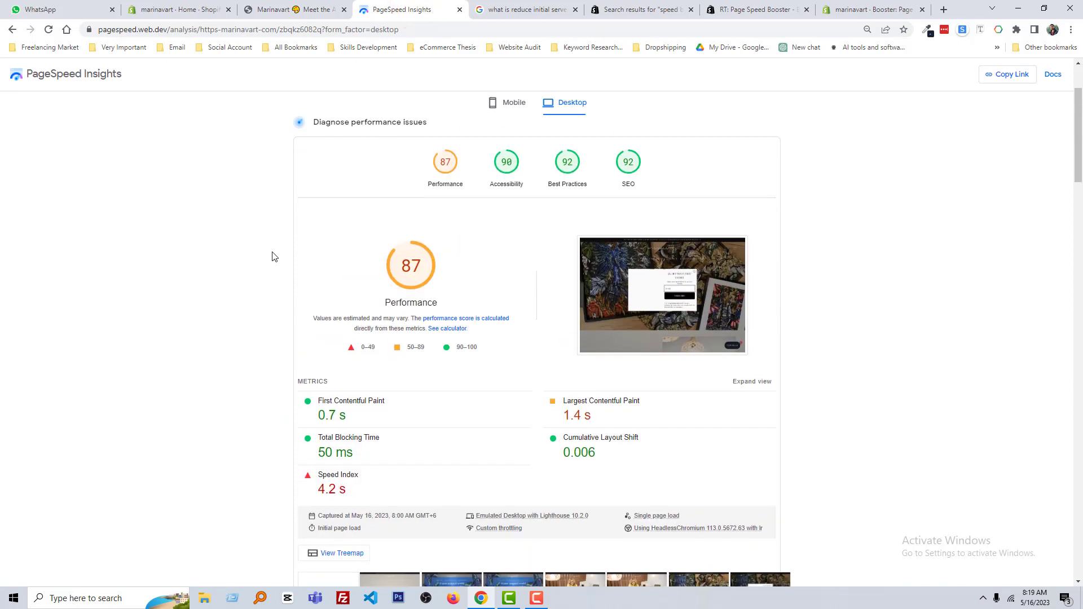
right_click(486, 602)
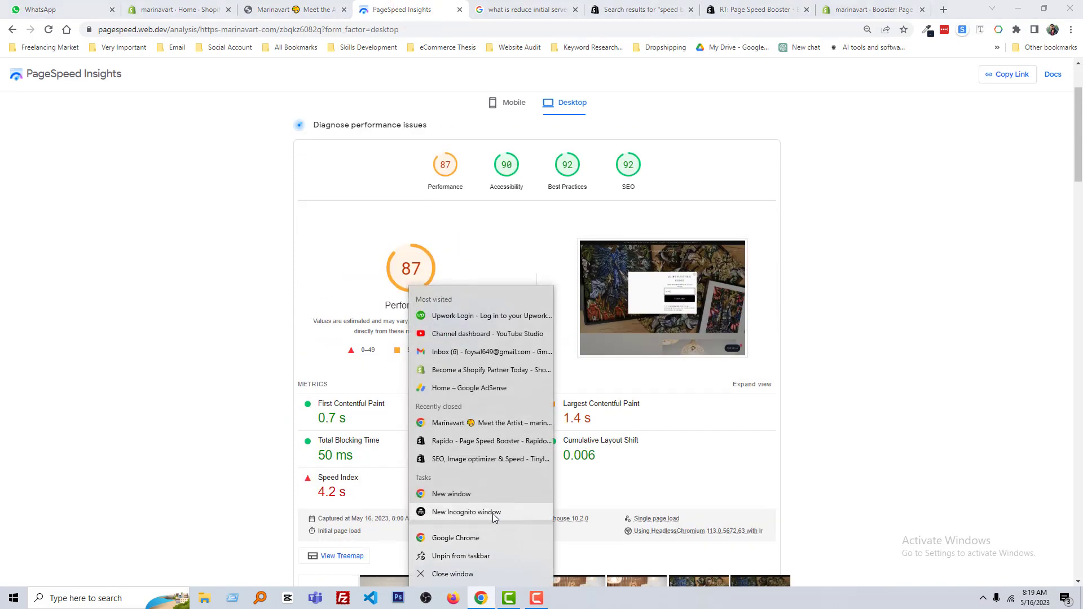
left_click(493, 513)
left_click(518, 47)
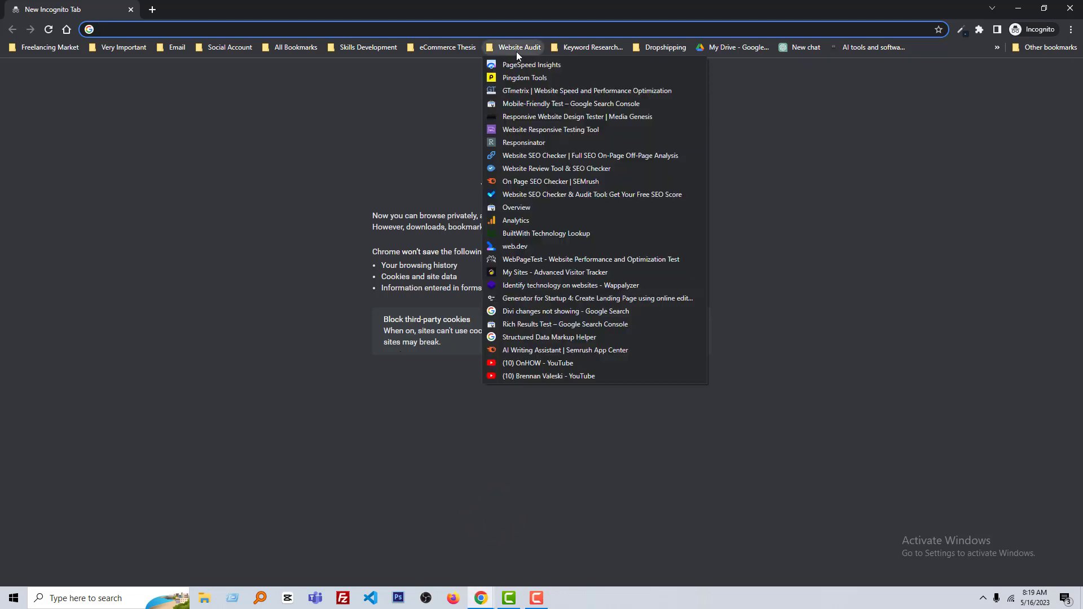
left_click(518, 59)
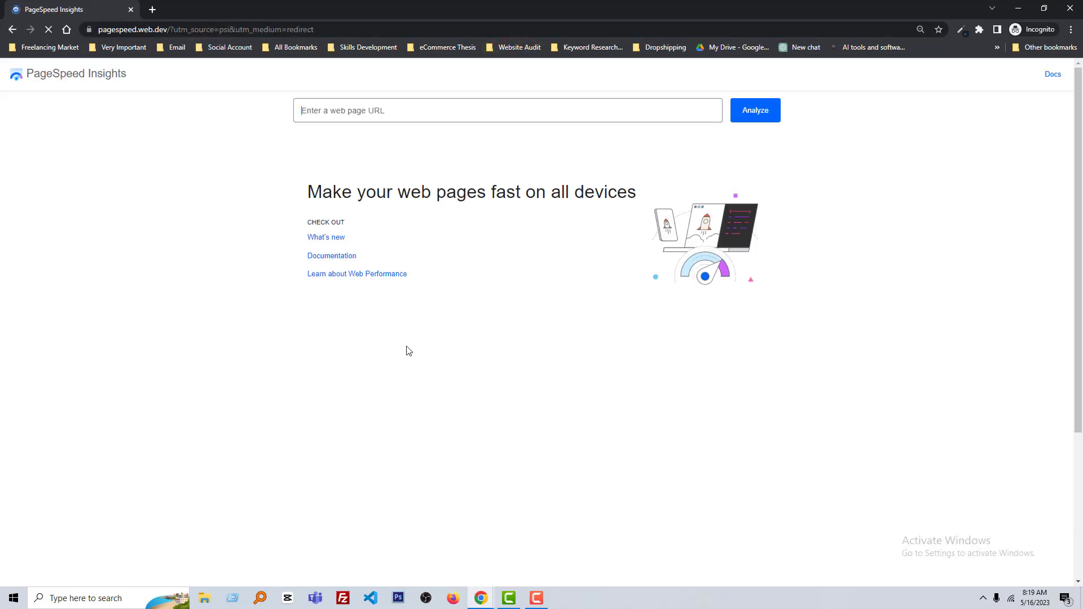
Run a fresh PageSpeed test on marinavart.com, now scoring mobile performance 44
left_click(709, 117)
type("https://marinavart.com")
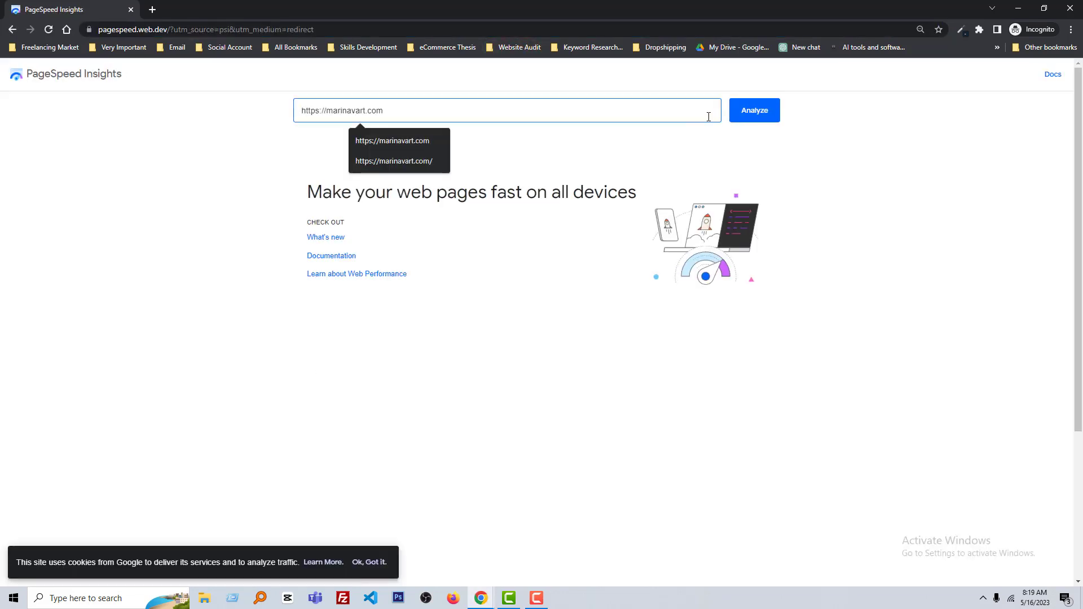
left_click(752, 116)
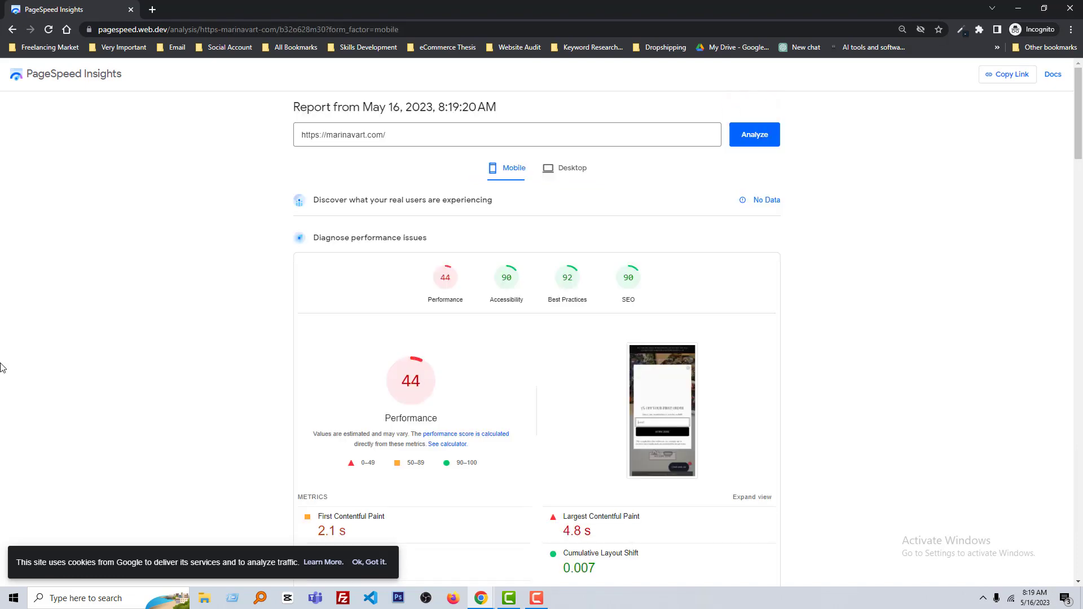
scroll(108, 447, "down", 1)
scroll(169, 444, "down", 1)
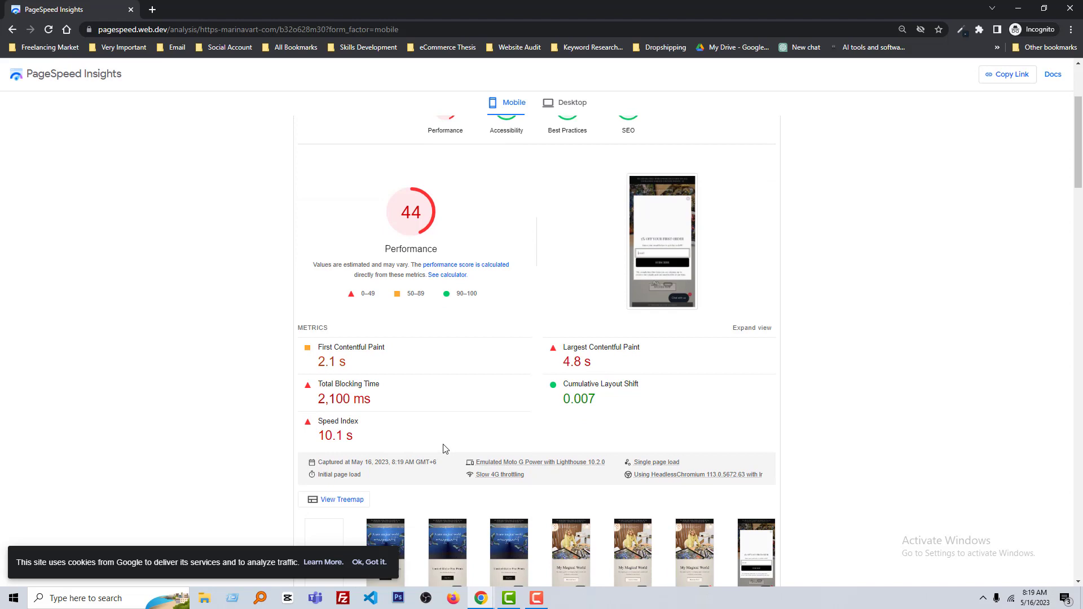
scroll(419, 440, "up", 2)
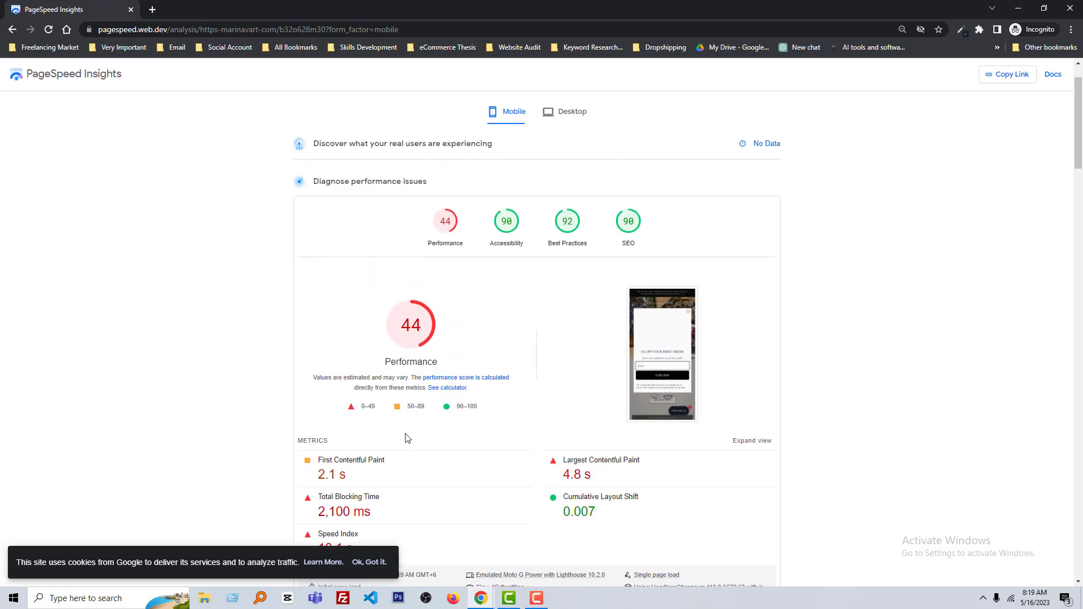
scroll(407, 439, "up", 1)
Compare the new desktop result (81) with the earlier report, then review the mobile results
left_click(560, 167)
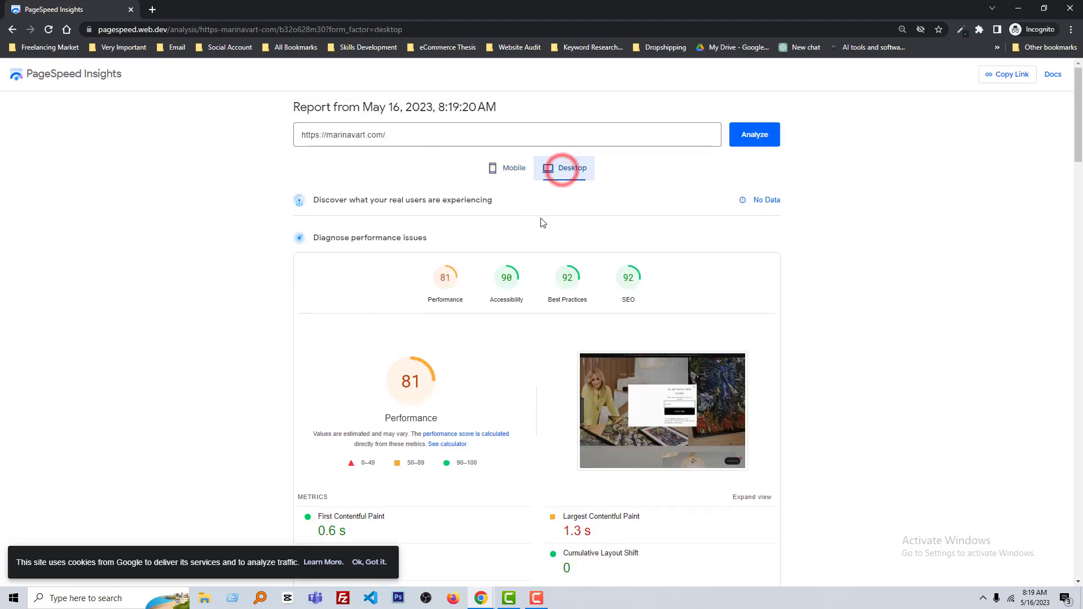
scroll(394, 367, "down", 2)
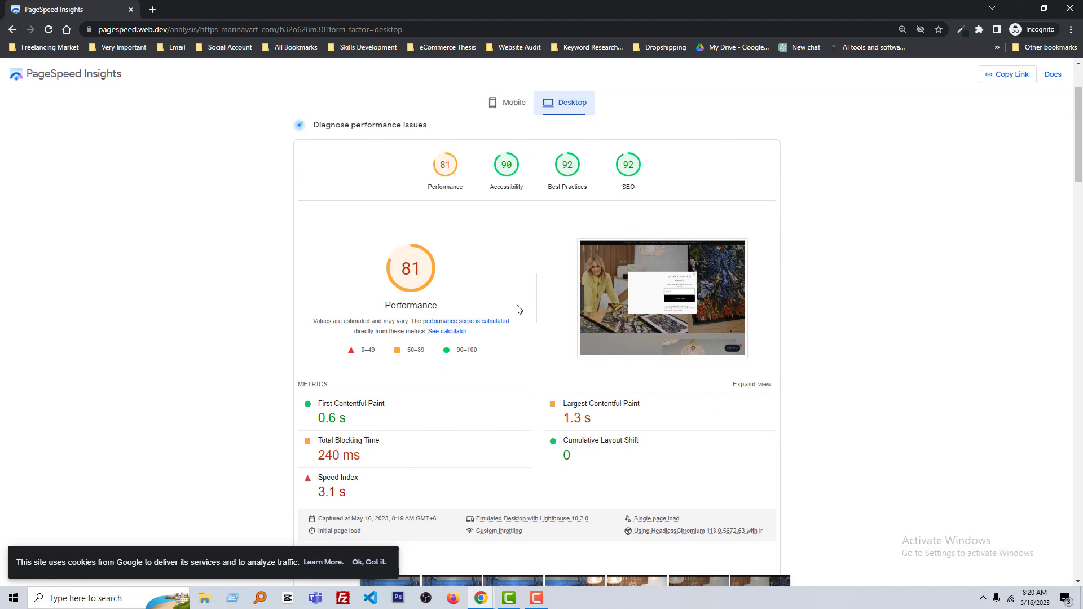
scroll(525, 316, "up", 2)
scroll(529, 325, "down", 3)
key("alt+Tab")
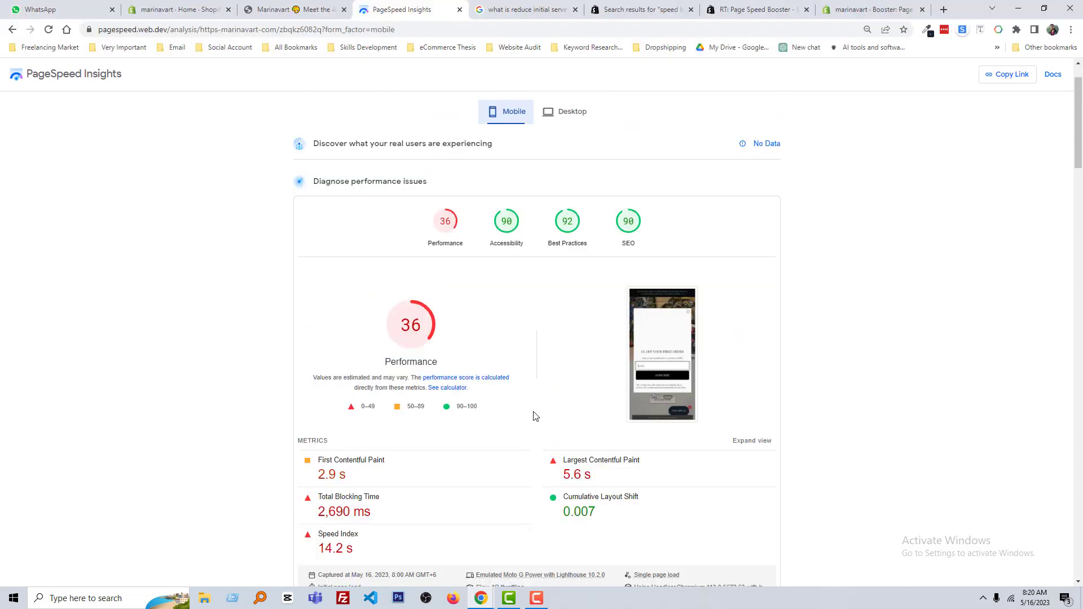
mouse_move(481, 599)
left_click(513, 565)
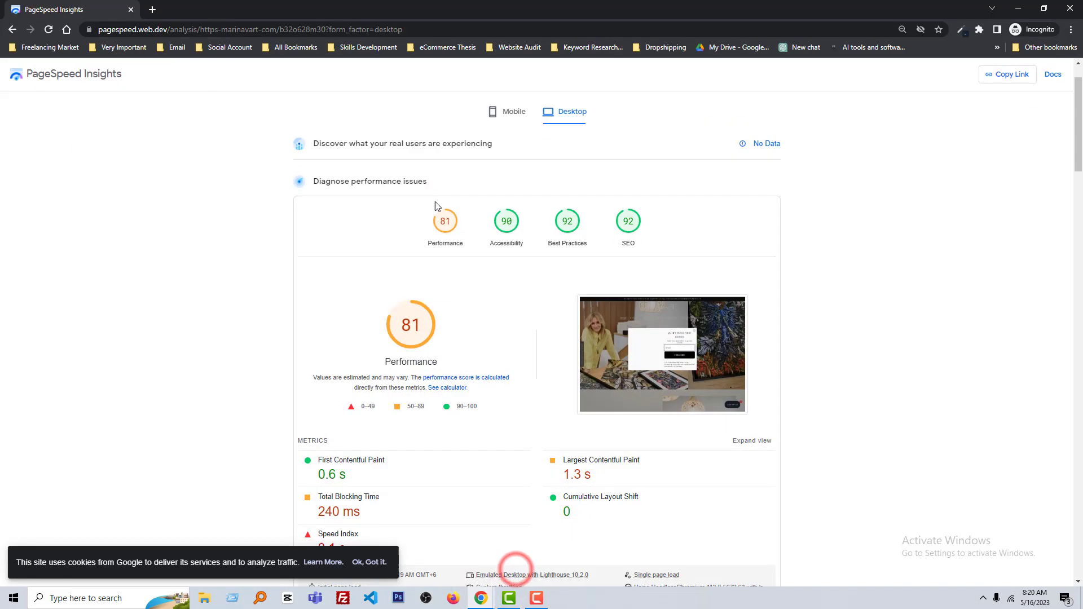
left_click(495, 115)
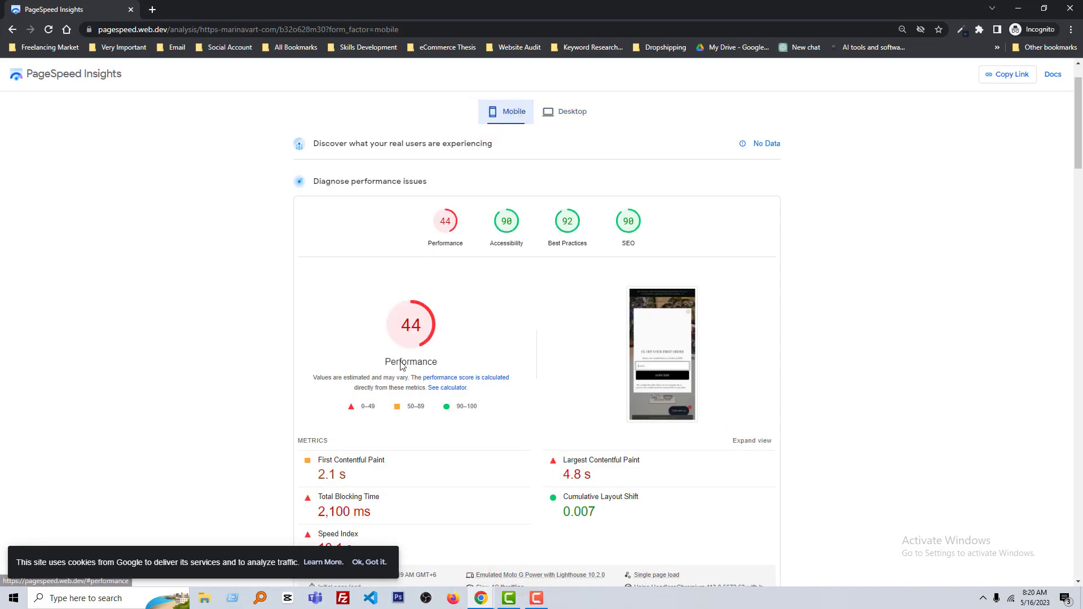
scroll(426, 367, "down", 2)
scroll(427, 370, "up", 4)
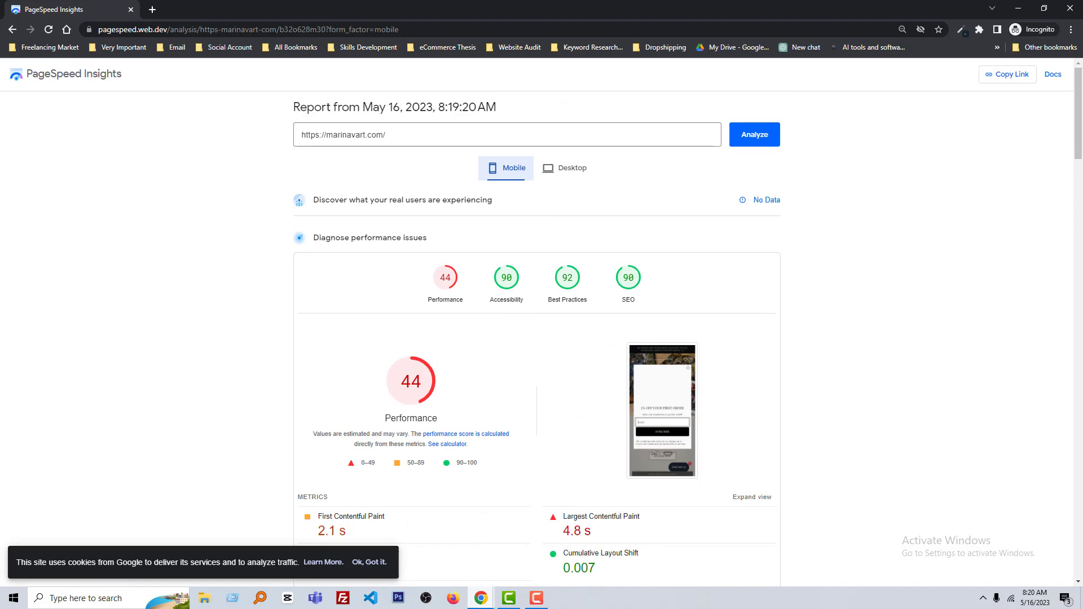
Return to the main Chrome window and show the marinavart storefront homepage
mouse_move(481, 600)
left_click(523, 567)
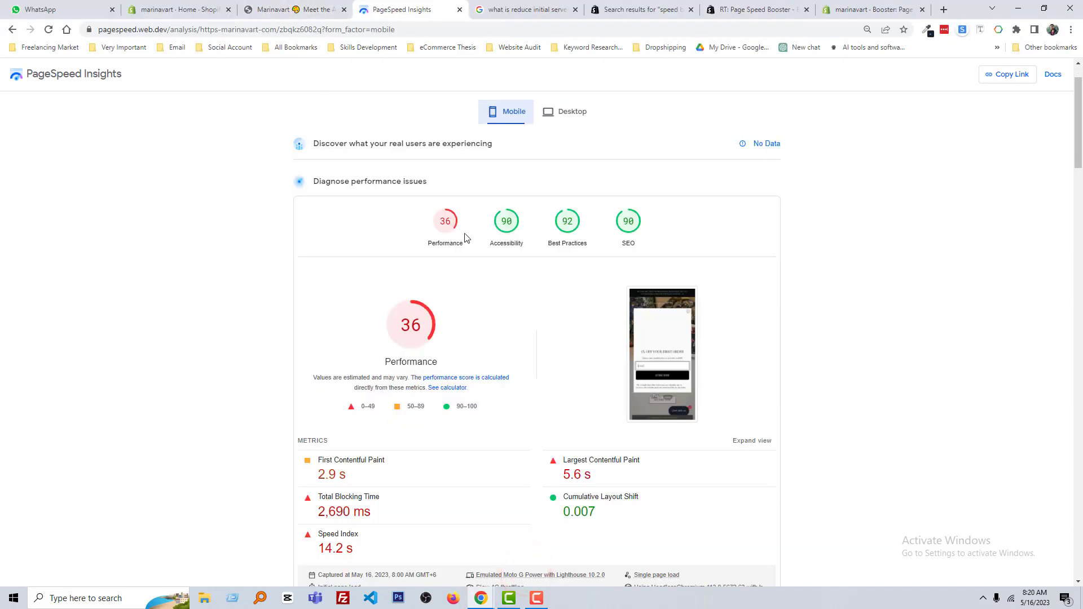
left_click(310, 4)
scroll(452, 286, "down", 15)
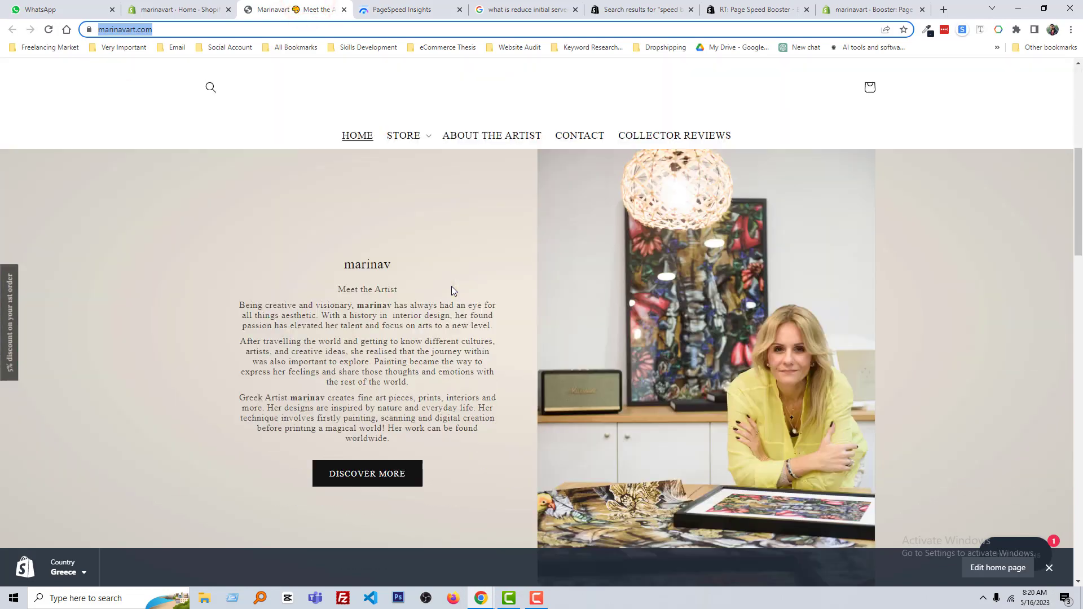
Look at the Shopify admin home, then reload the marinavart storefront
scroll(454, 295, "down", 20)
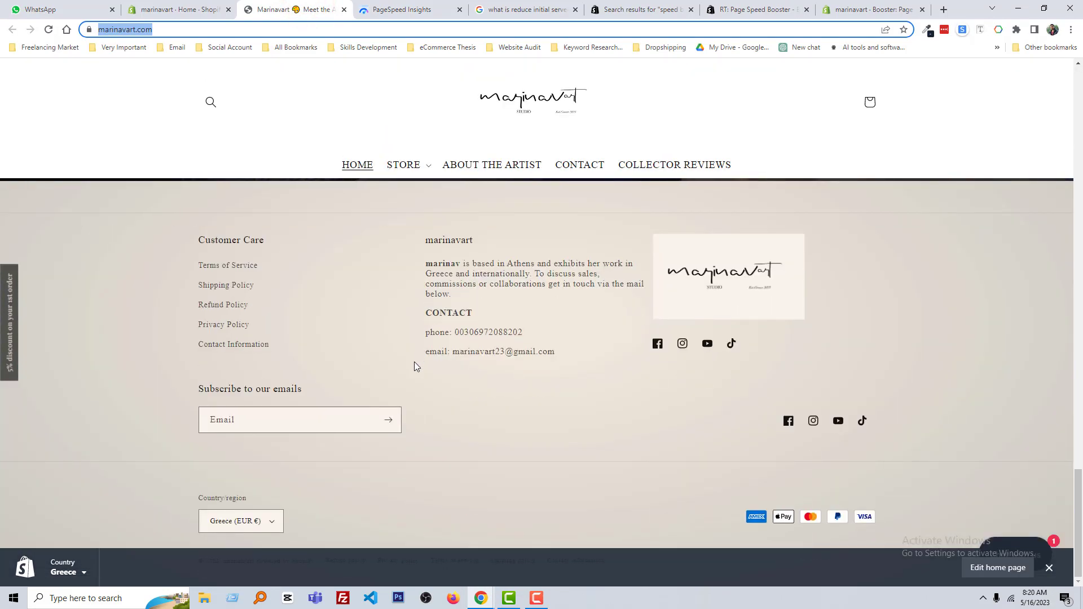
scroll(415, 363, "up", 8)
left_click(211, 10)
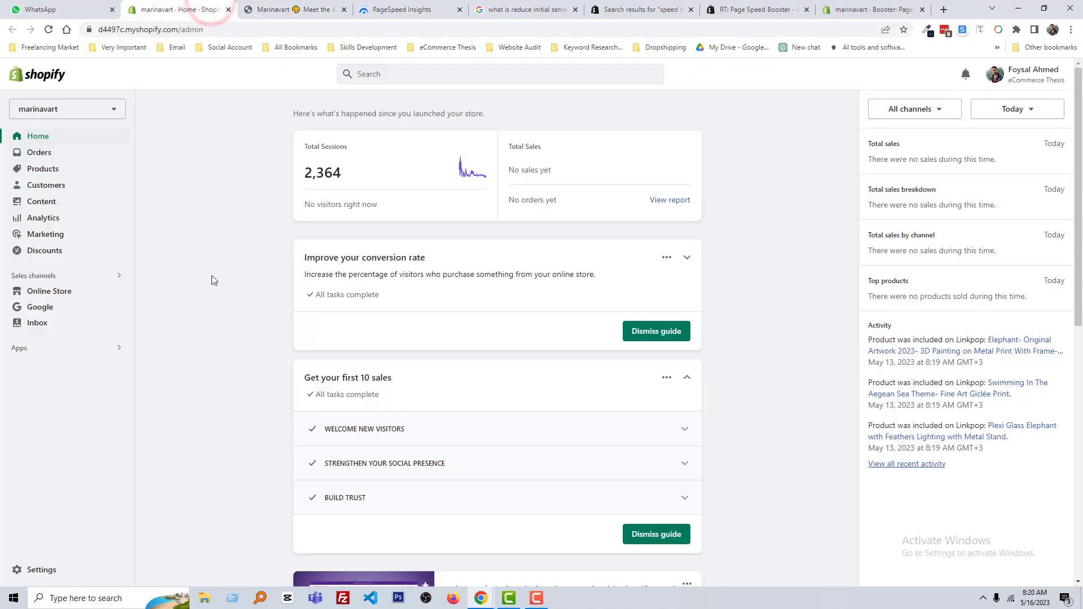
scroll(206, 300, "down", 1)
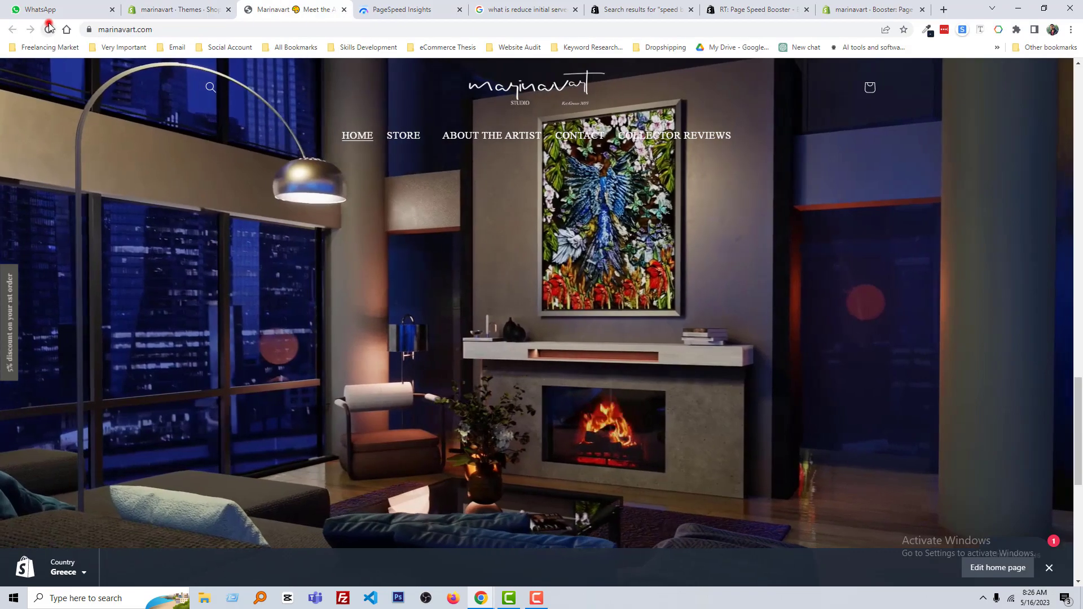
left_click(49, 29)
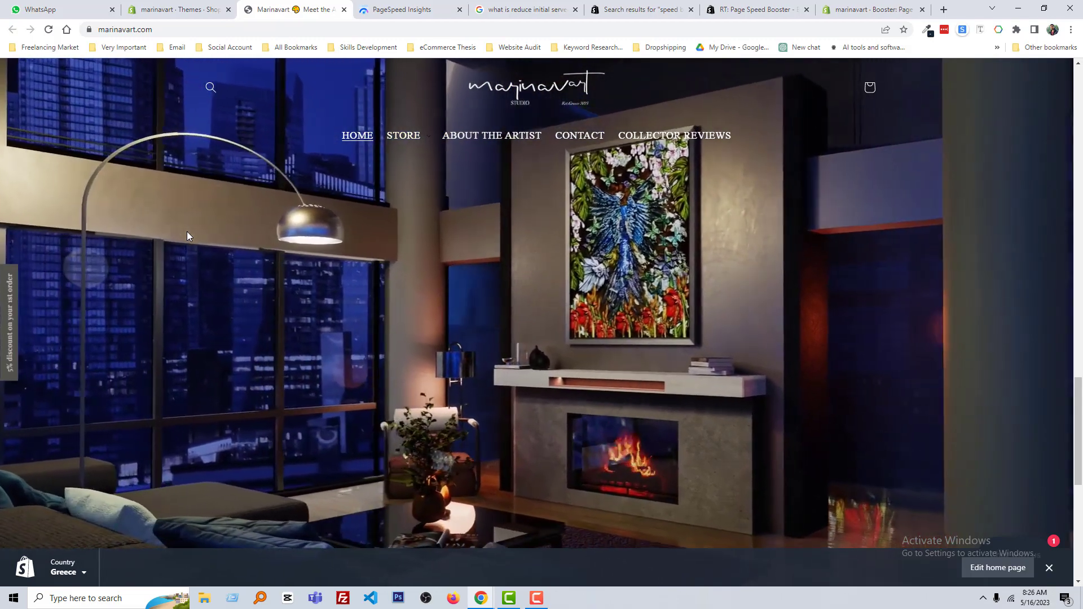
From the Themes page, review the installed apps, including Booster: Page Speed Optimizer, then return to PageSpeed Insights
left_click(179, 10)
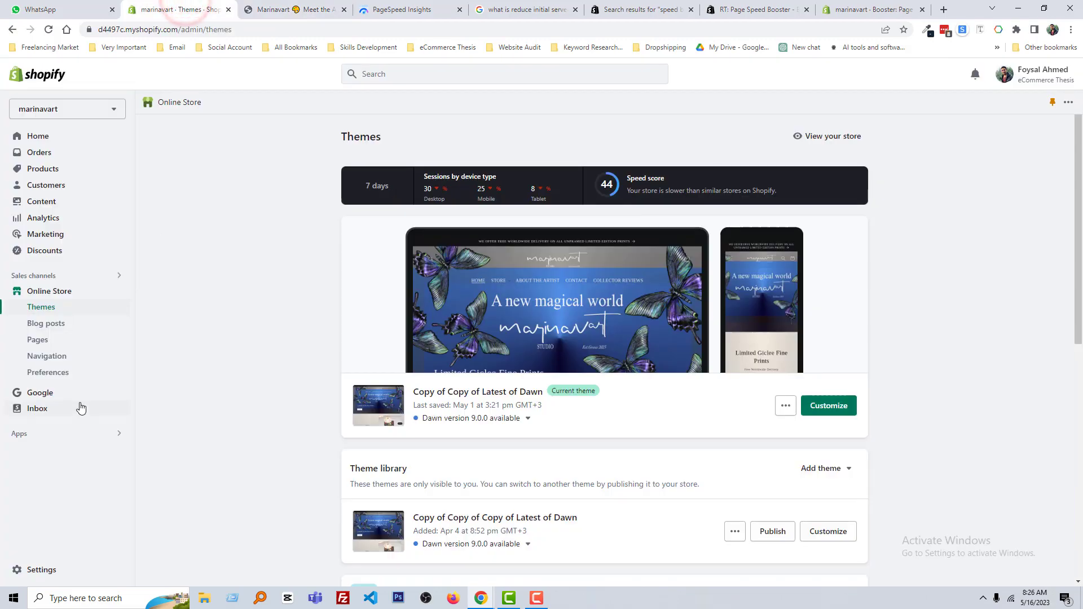
left_click(53, 438)
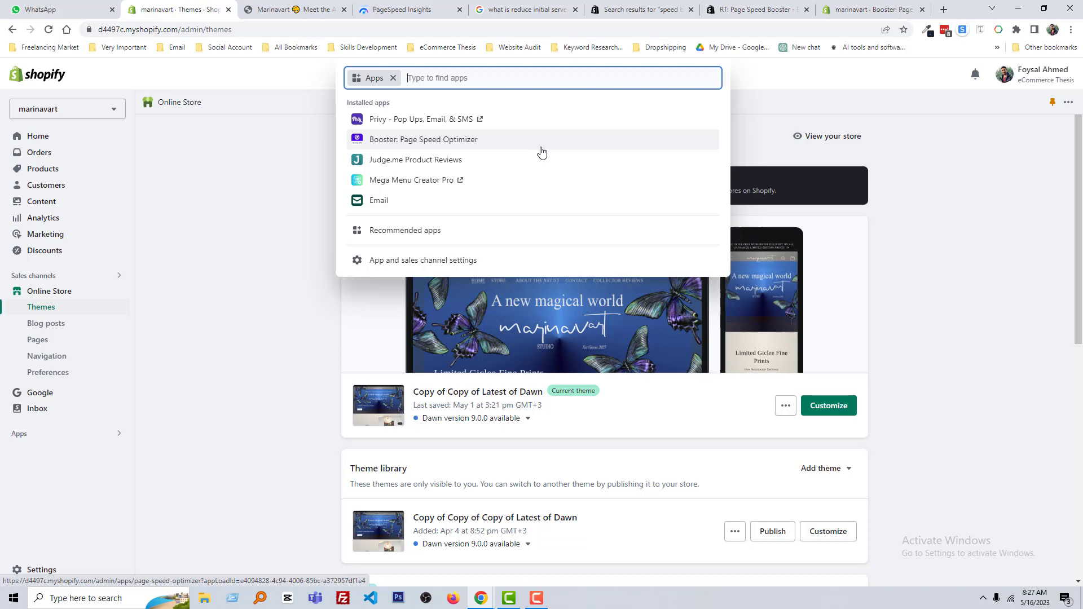
left_click(962, 175)
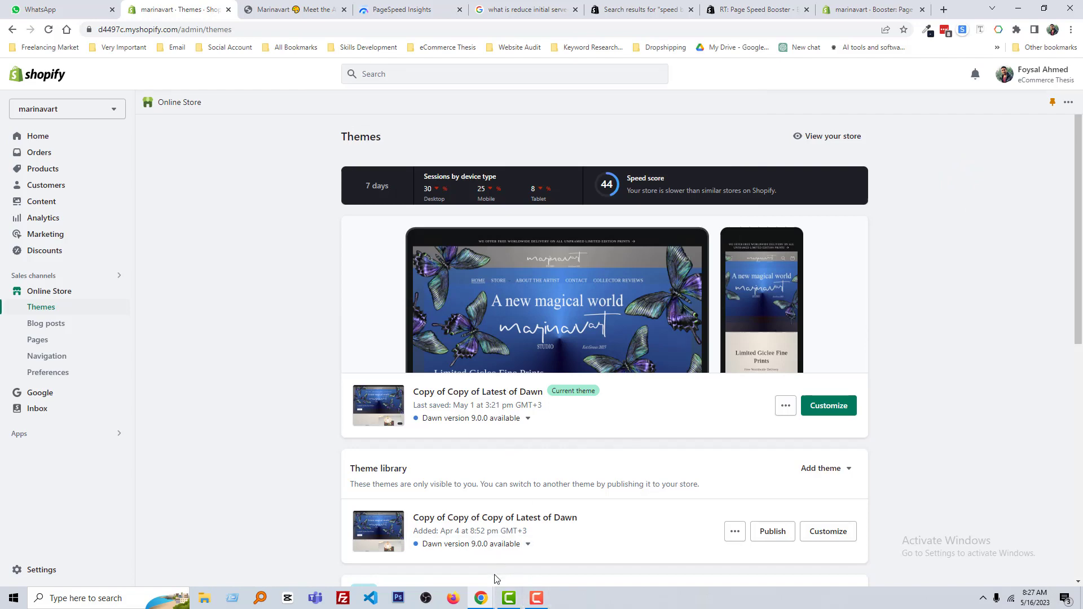
left_click(410, 9)
Copy the marinavart.com URL and clear the field to rerun the PageSpeed analysis
scroll(382, 241, "down", 9)
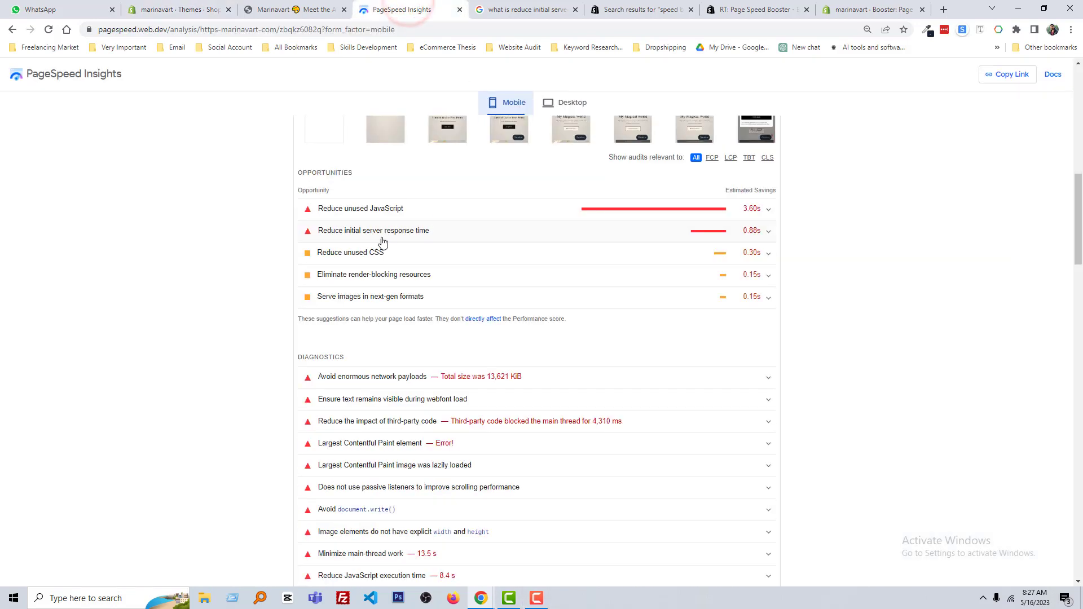
scroll(389, 241, "up", 12)
triple_click(338, 135)
right_click(339, 135)
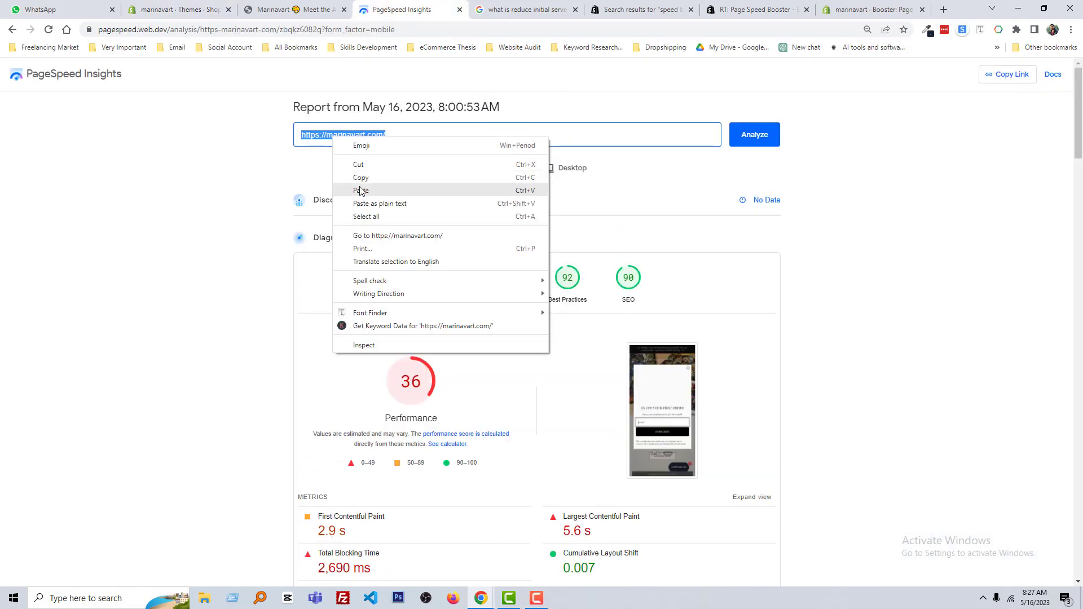
left_click(366, 177)
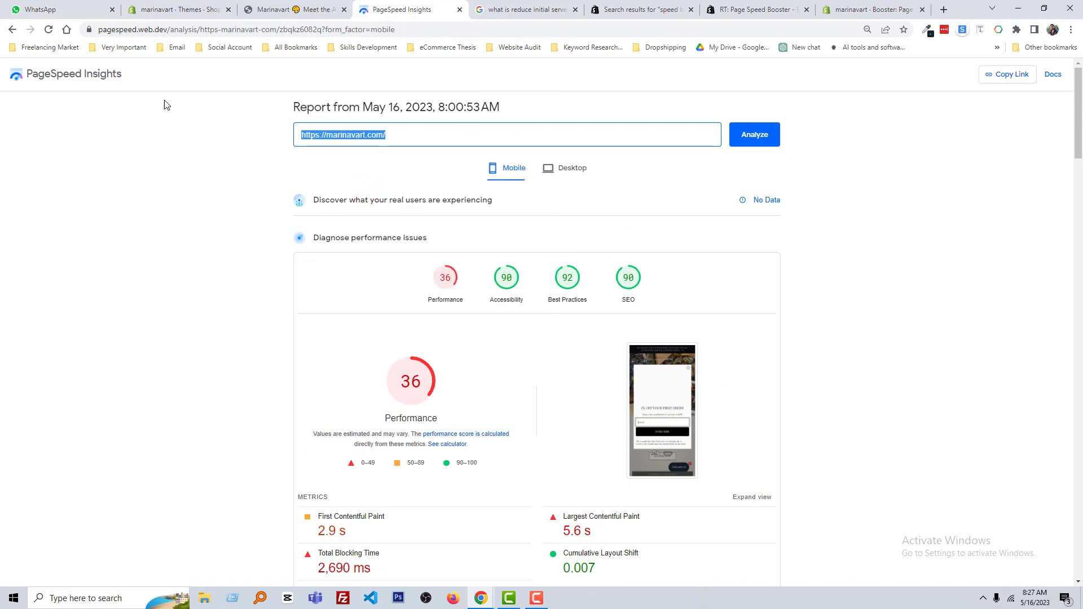
key("Delete")
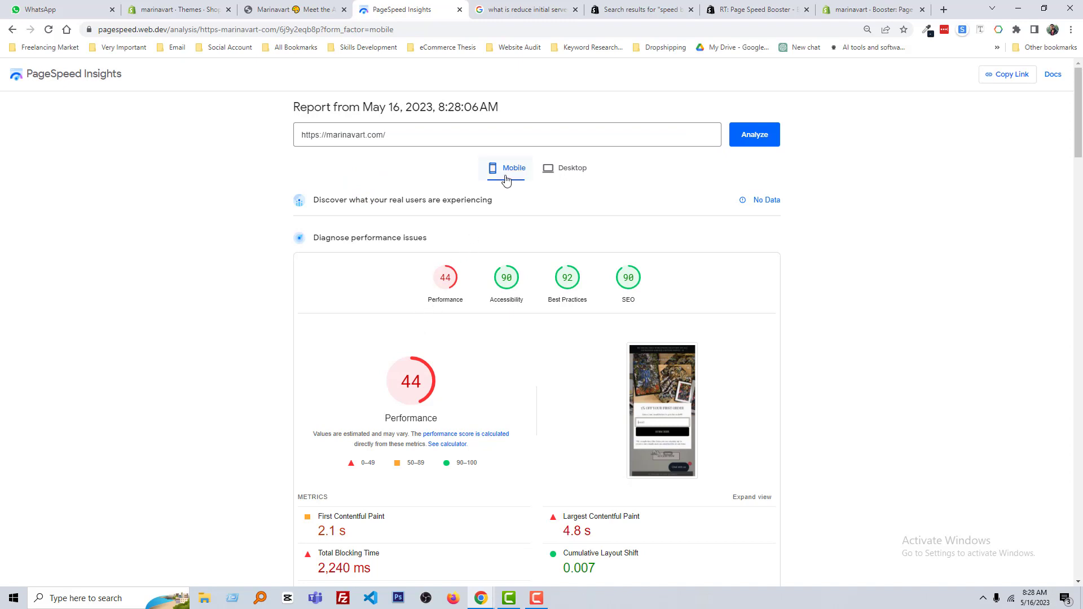
Compare the desktop (82) and mobile (44) results, then review the mobile Opportunities list
scroll(412, 390, "down", 4)
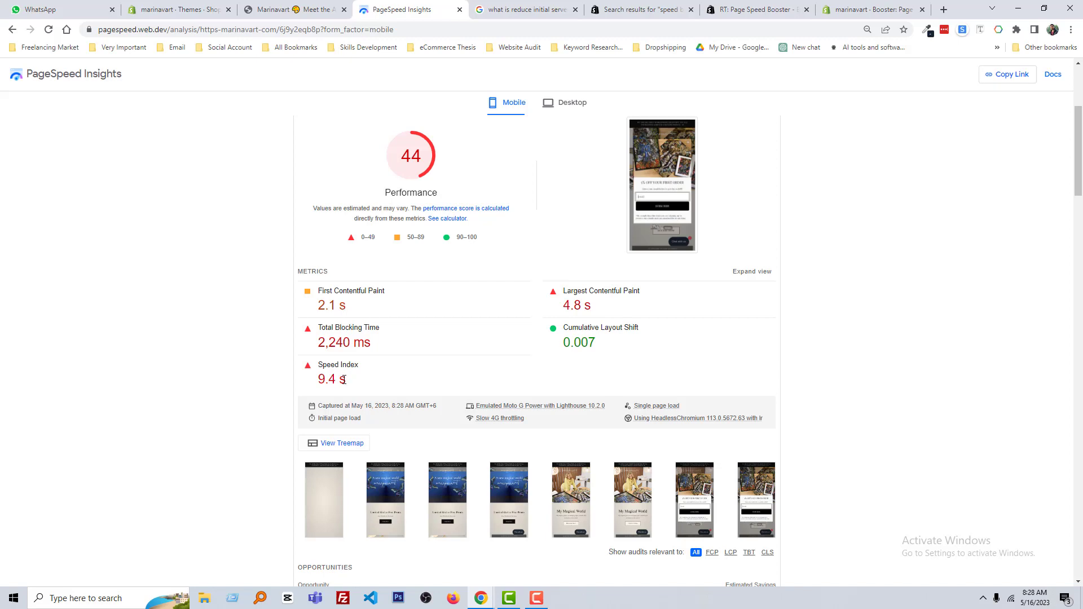
scroll(350, 381, "up", 4)
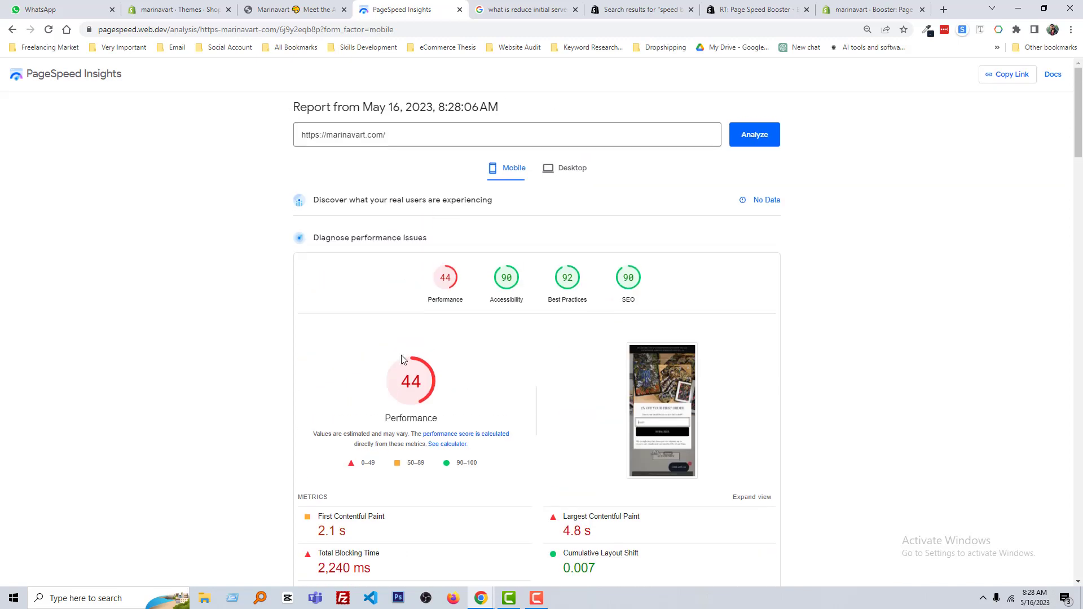
left_click(555, 168)
scroll(410, 229, "down", 3)
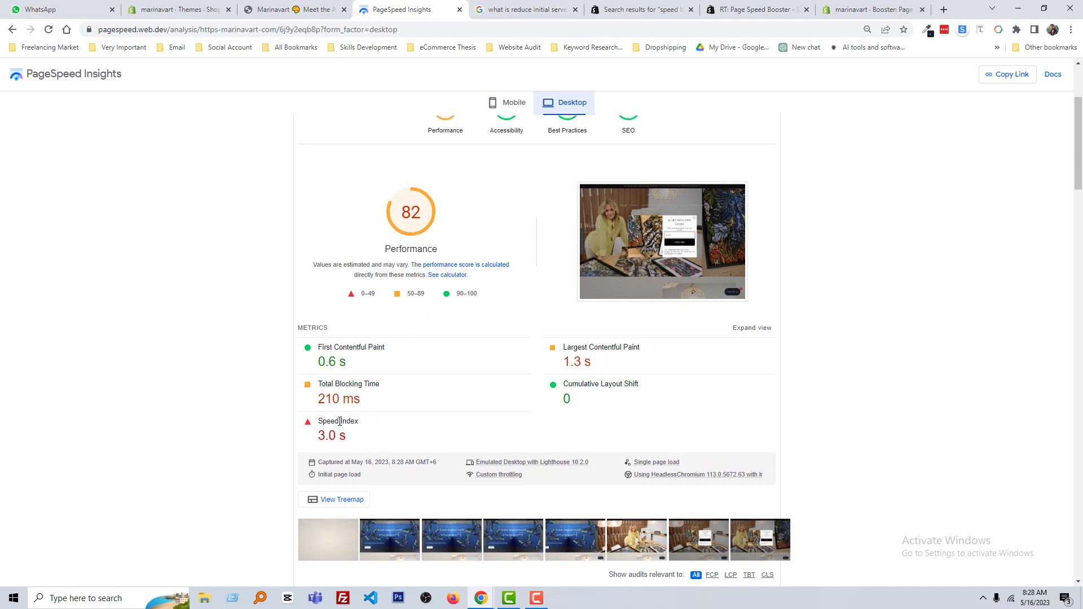
scroll(431, 426, "up", 3)
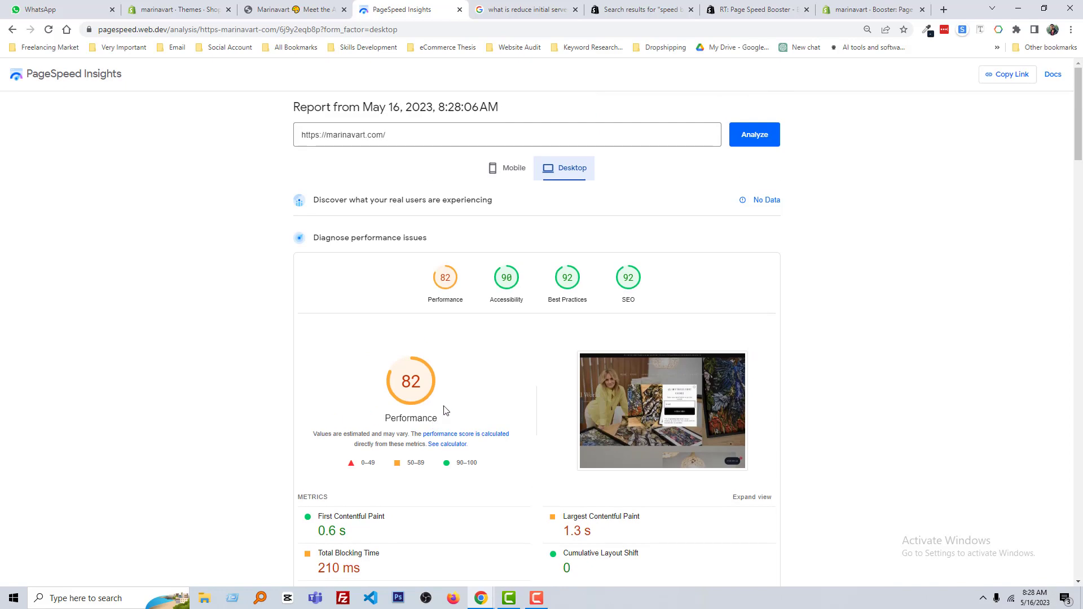
left_click(510, 169)
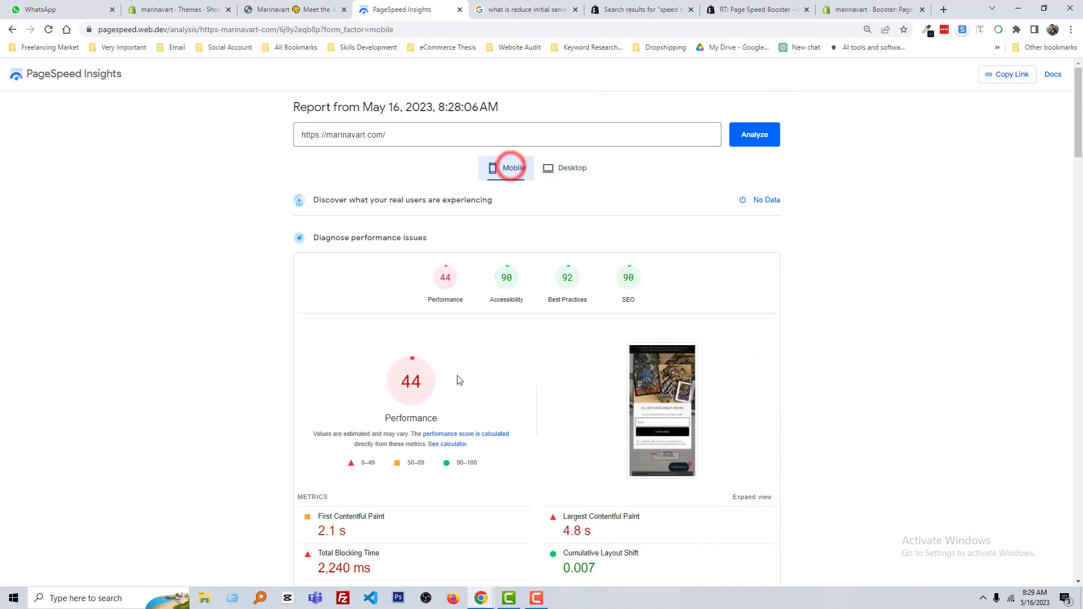
scroll(460, 388, "down", 4)
scroll(534, 372, "down", 5)
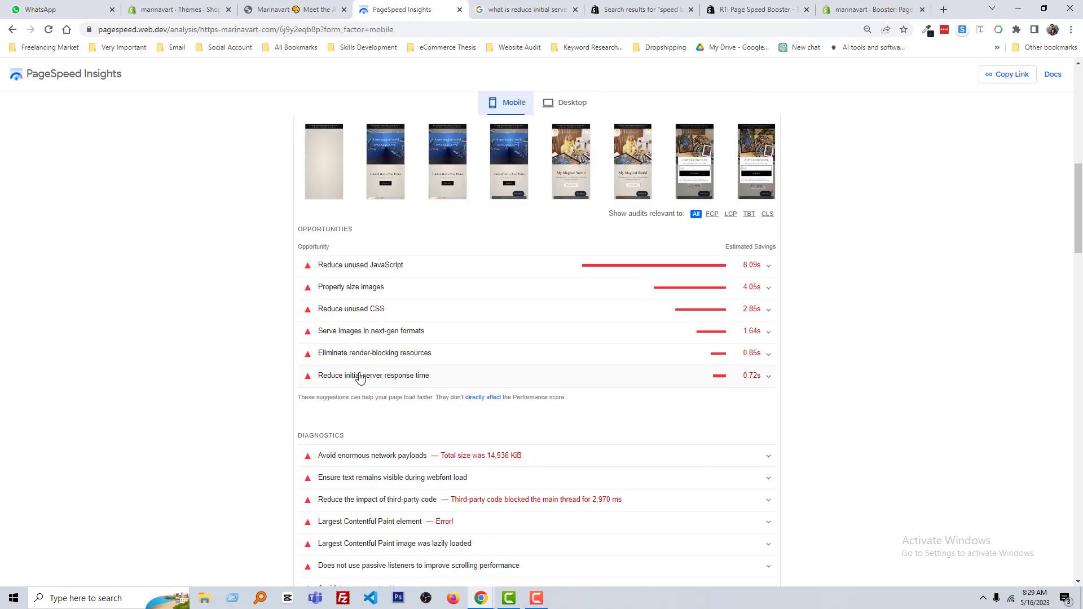
scroll(361, 376, "up", 1)
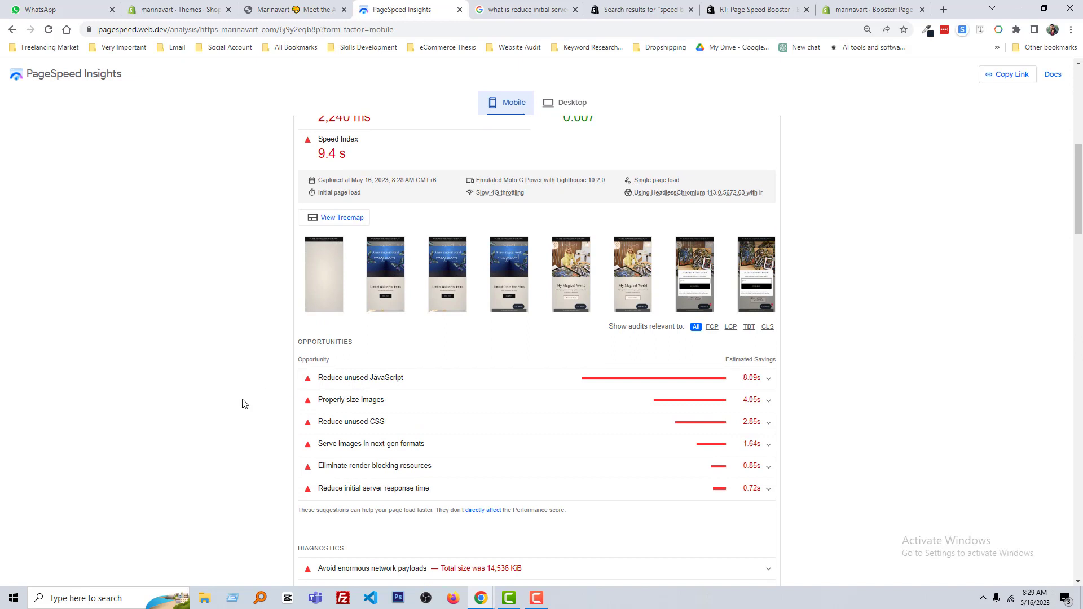
scroll(242, 403, "down", 1)
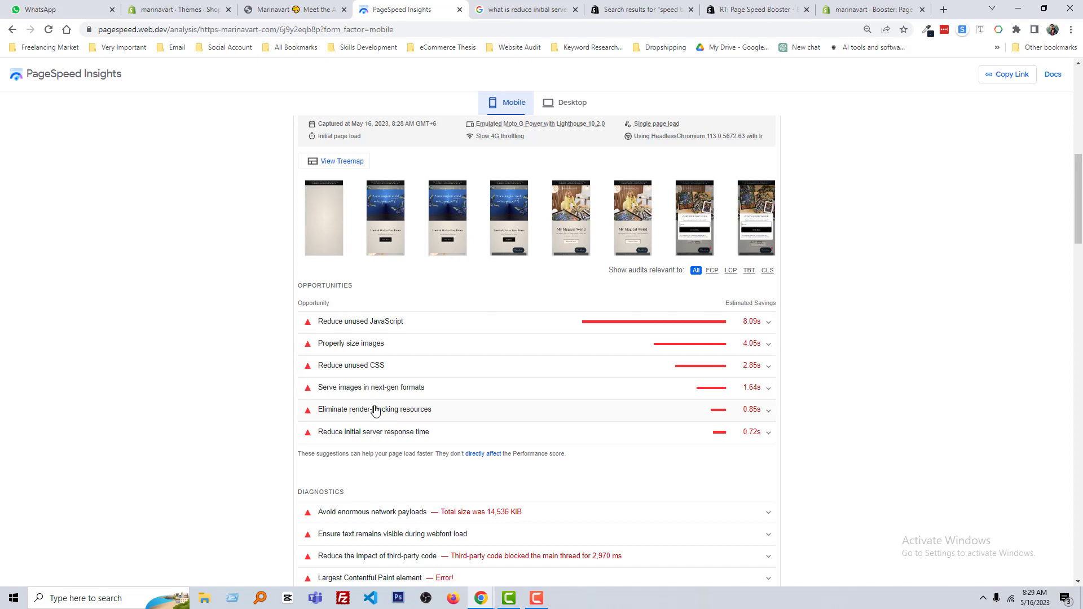
scroll(240, 364, "up", 5)
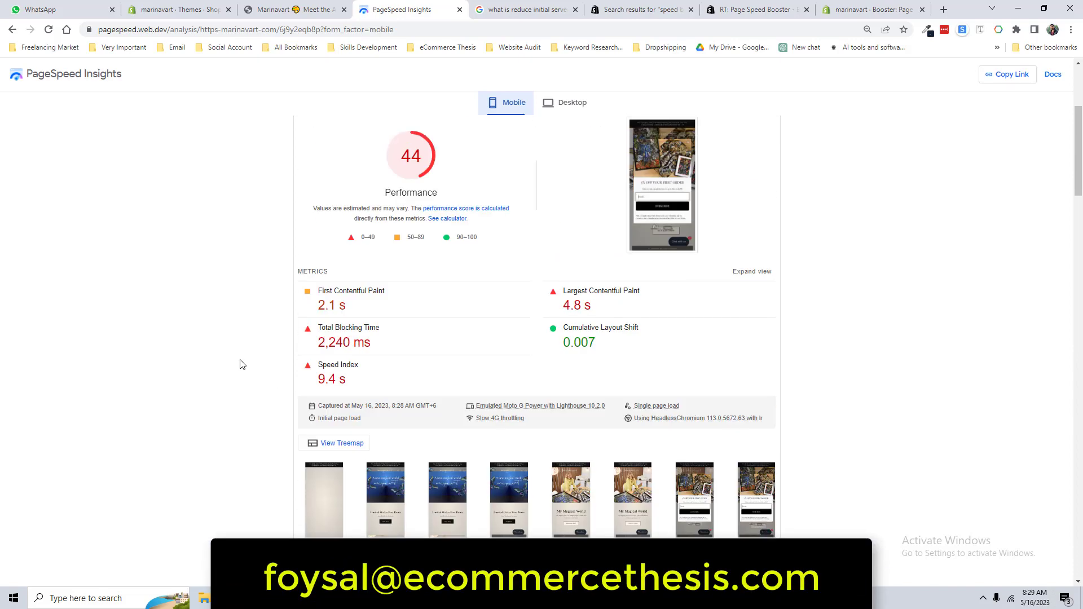
scroll(240, 364, "up", 4)
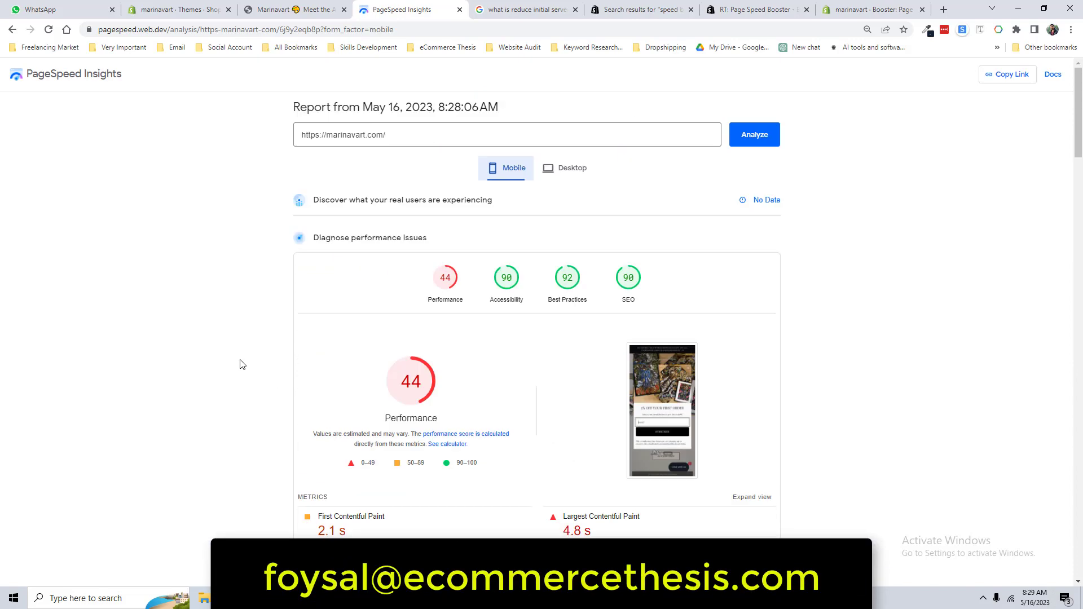